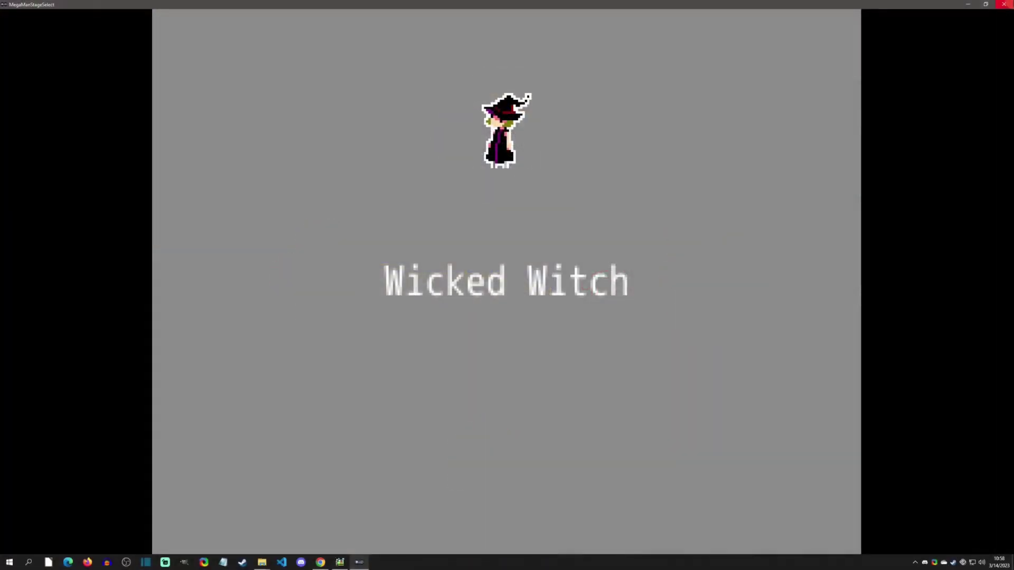
Walk right, then leave the stage through the pause menu back to stage select.
{"action": "key", "text": "Right"}
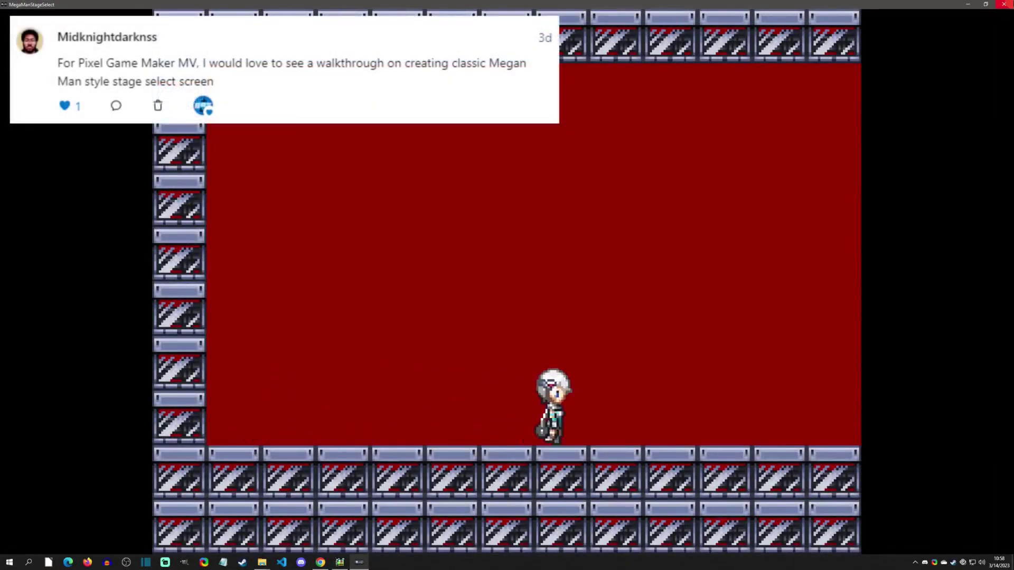
{"action": "key", "text": "Escape"}
{"action": "key", "text": "Down"}
{"action": "key", "text": "Return"}
Play the Mysto Thing stage up to the boss, then choose the Wicked Witch stage.
{"action": "key", "text": "Right"}
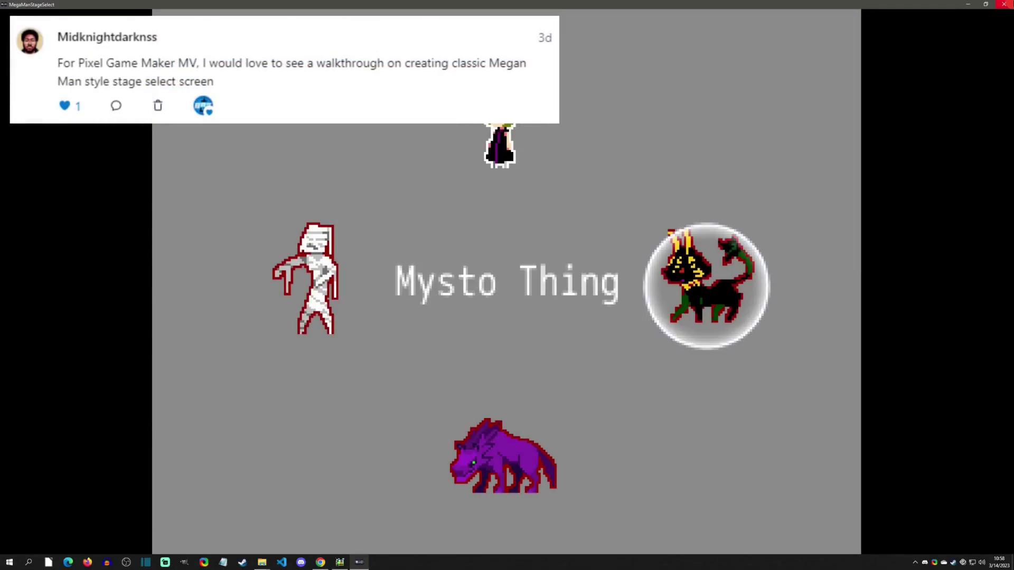
{"action": "key", "text": "Return"}
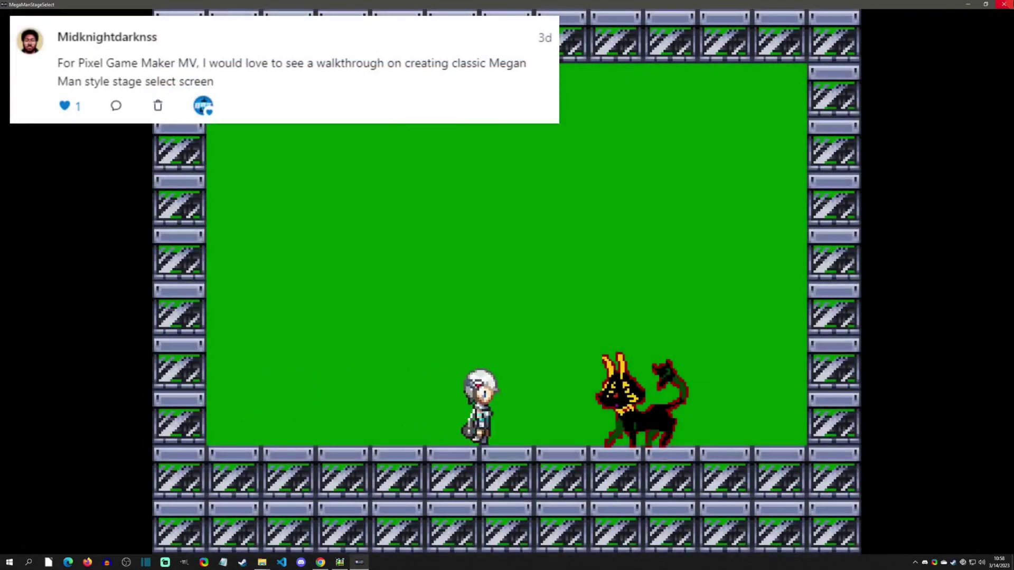
{"action": "key", "text": "Right"}
{"action": "key", "text": "Return"}
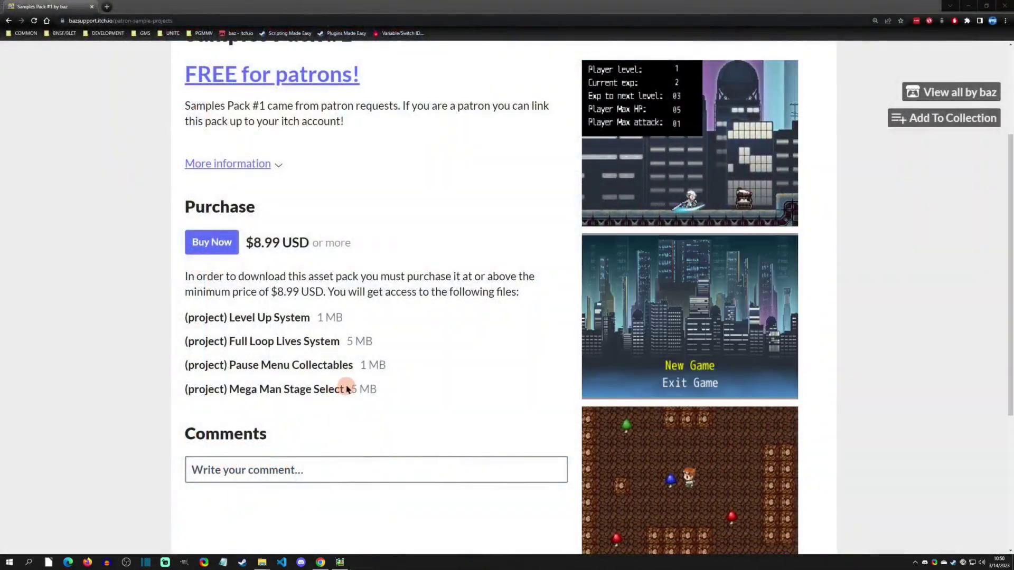
Highlight and clear the FREE for patrons! text, then scroll the Samples Pack #1 page to its files.
{"action": "left_click_drag", "start_coordinate": [347, 389], "coordinate": [271, 389]}
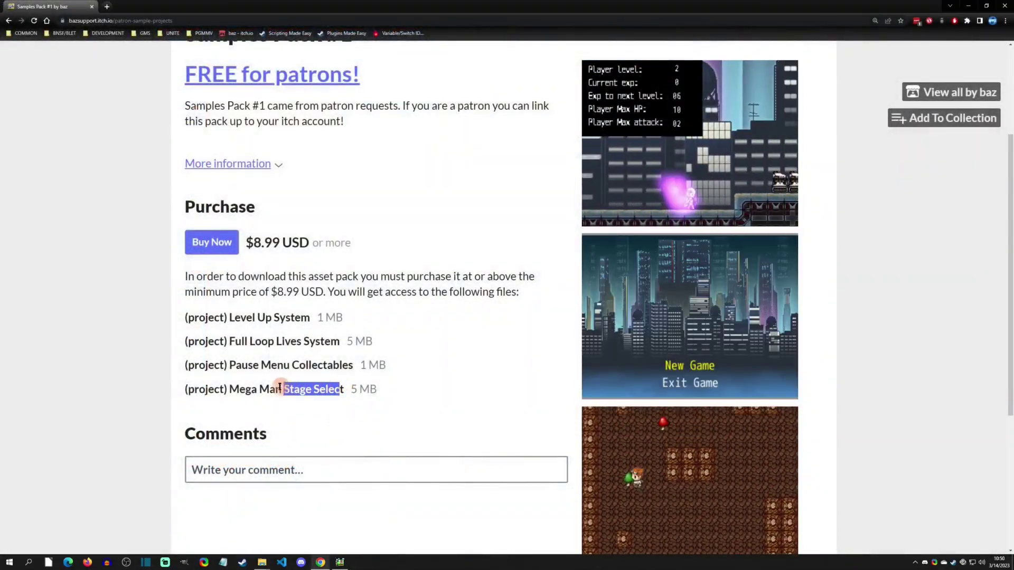
{"action": "left_click", "coordinate": [236, 390]}
{"action": "scroll", "coordinate": [232, 317], "scroll_direction": "up", "scroll_amount": 3}
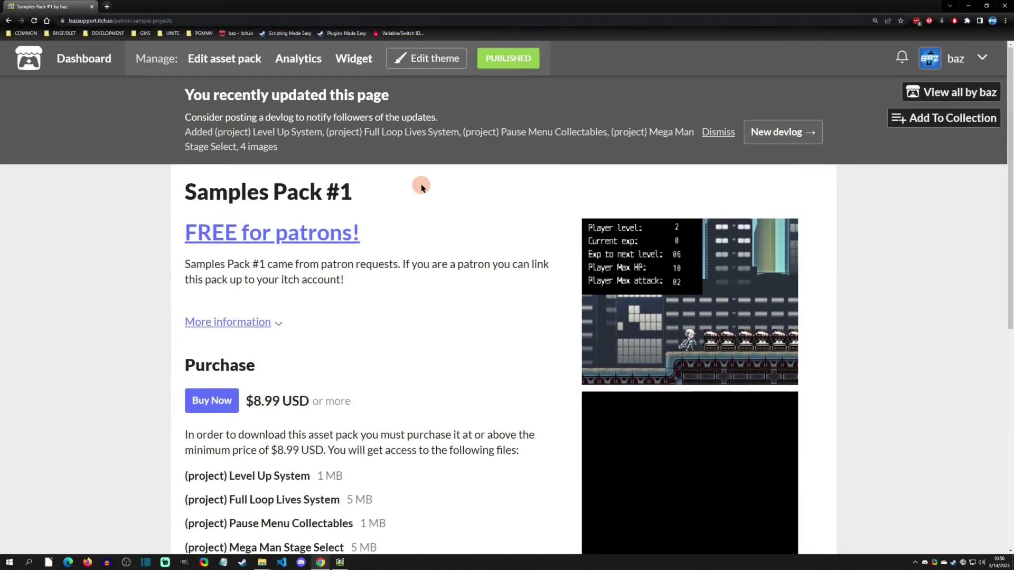
{"action": "left_click_drag", "start_coordinate": [398, 224], "coordinate": [178, 251]}
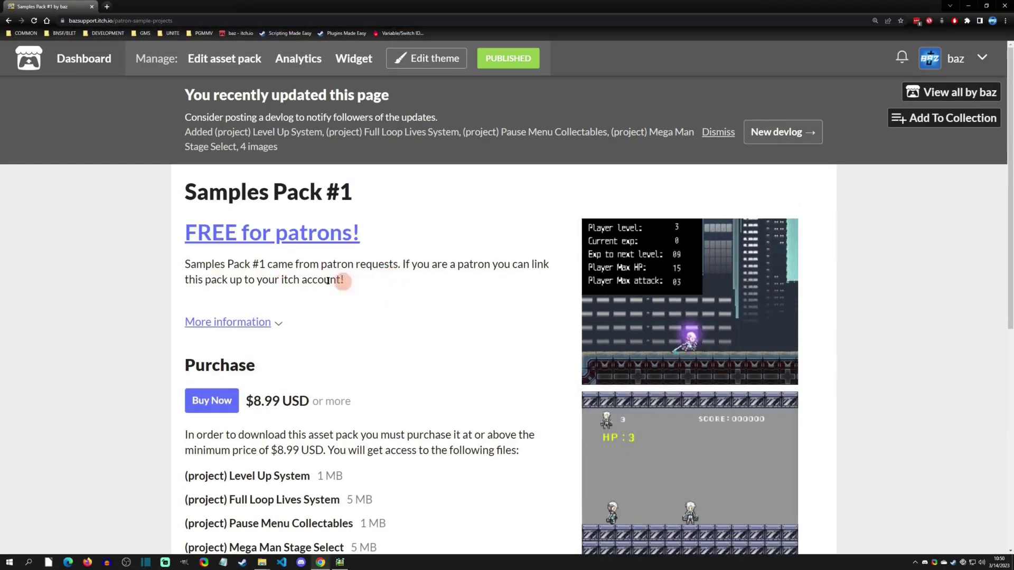
{"action": "left_click_drag", "start_coordinate": [339, 280], "coordinate": [182, 263]}
{"action": "left_click", "coordinate": [354, 272]}
{"action": "scroll", "coordinate": [353, 272], "scroll_direction": "down", "scroll_amount": 3}
{"action": "scroll", "coordinate": [362, 455], "scroll_direction": "down", "scroll_amount": 2}
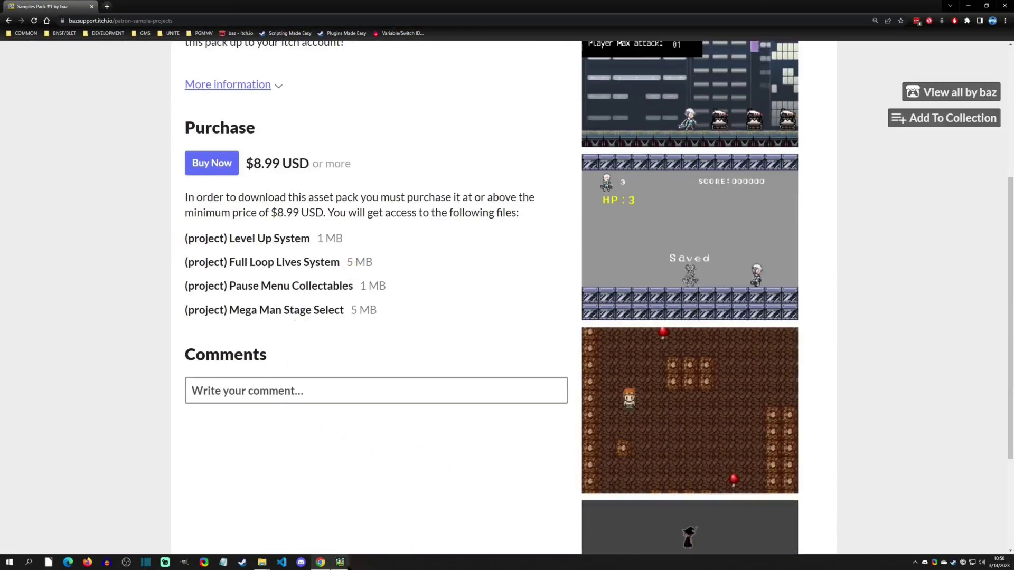
In the editor, view the title, stage select, stage1-1 and stage1-2 boss scenes.
{"action": "left_click", "coordinate": [339, 561]}
{"action": "left_click", "coordinate": [359, 142]}
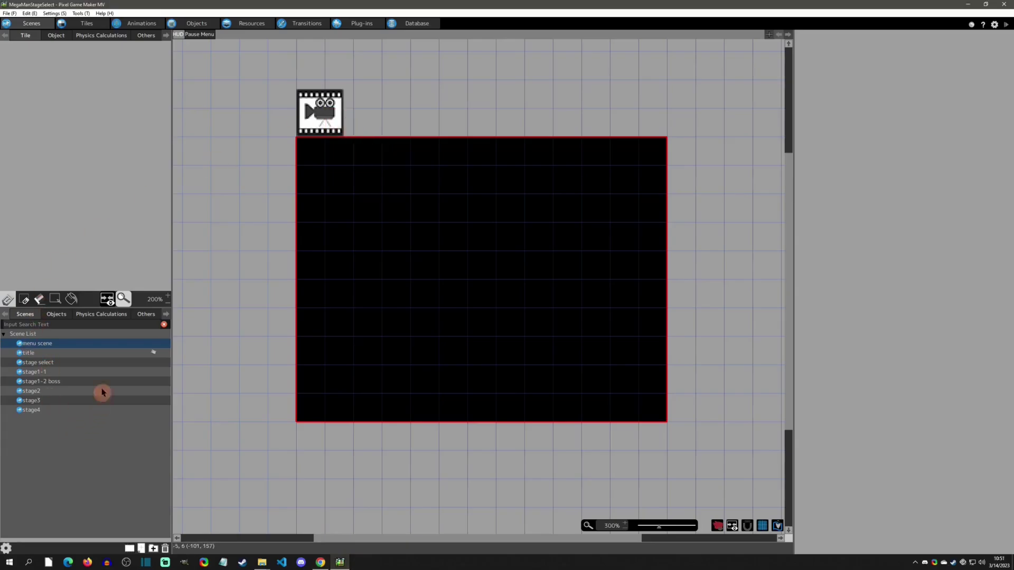
{"action": "left_click", "coordinate": [45, 355]}
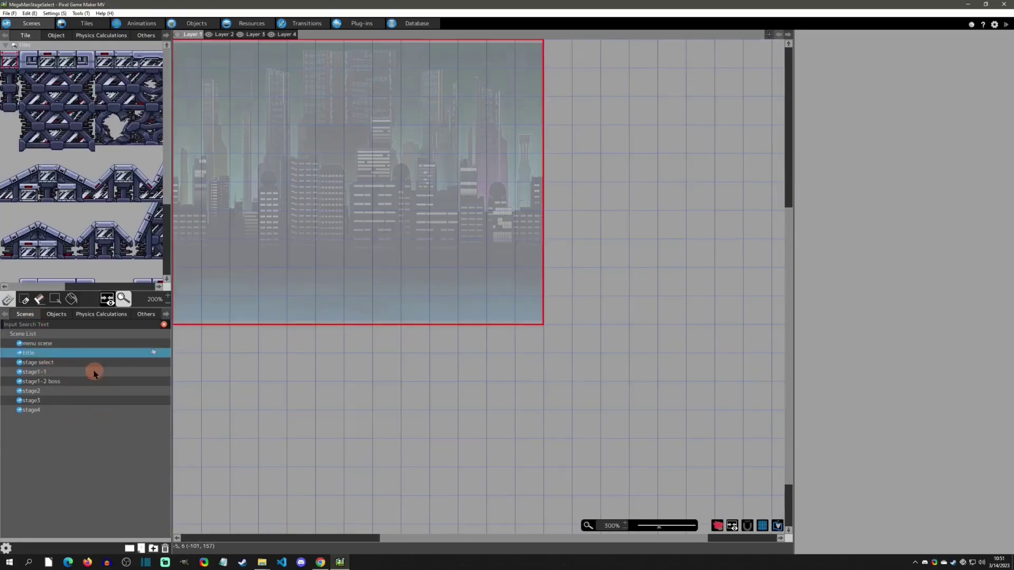
{"action": "left_click", "coordinate": [48, 363]}
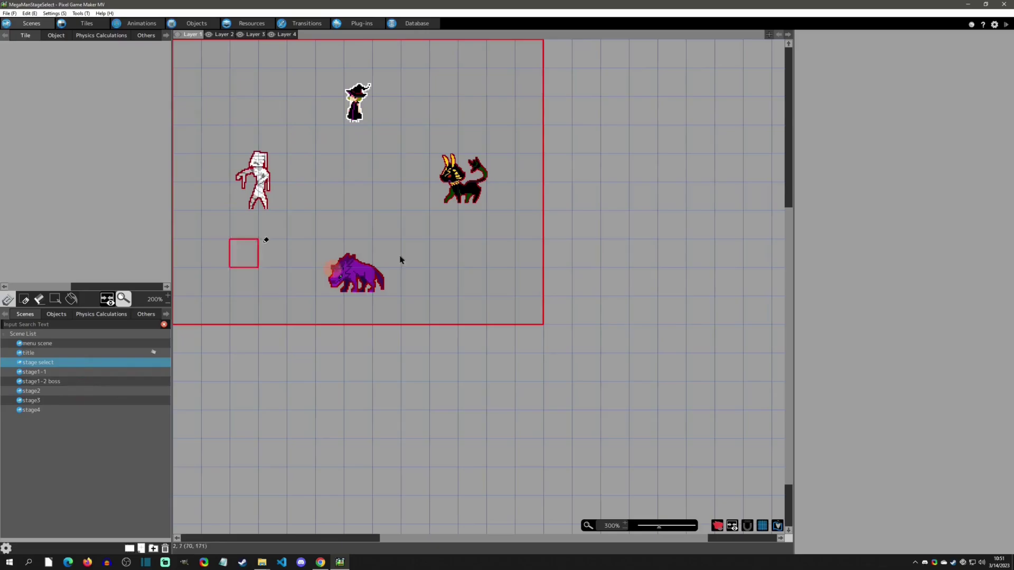
{"action": "left_click", "coordinate": [48, 373]}
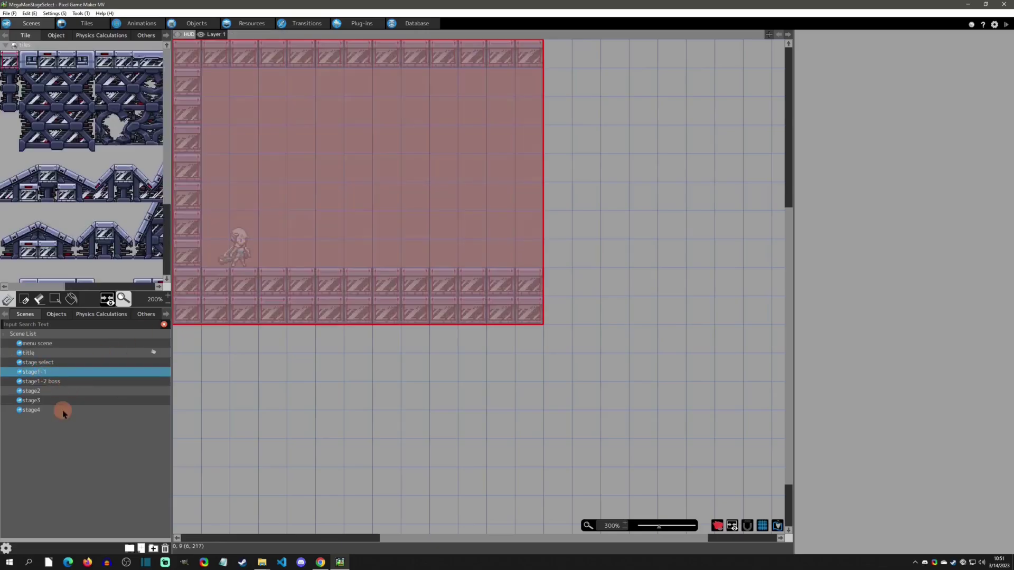
{"action": "left_click", "coordinate": [45, 382]}
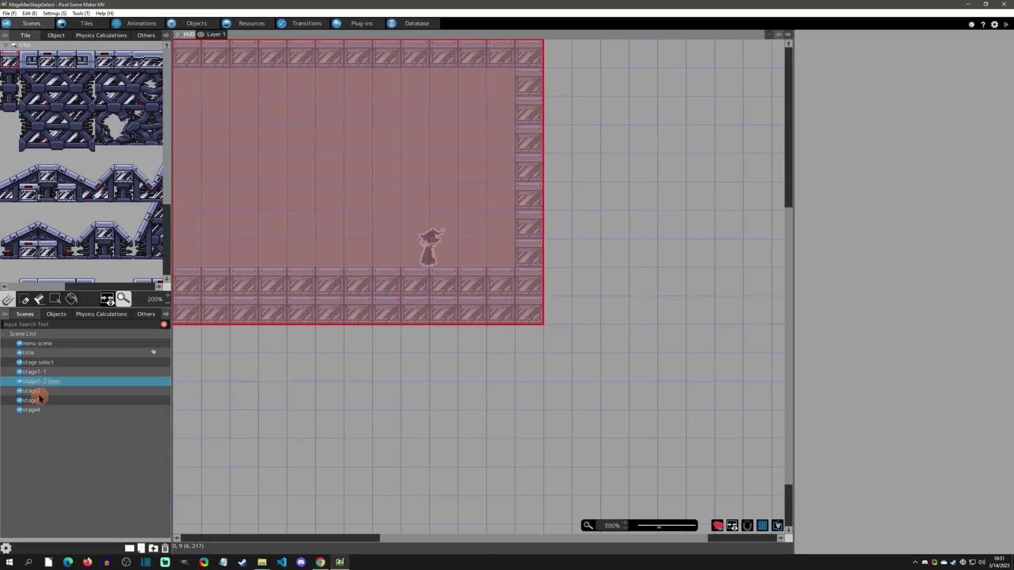
View the stage2, stage3 and stage4 scenes, then stage1-1 and the title scene again.
{"action": "left_click", "coordinate": [39, 391]}
{"action": "left_click", "coordinate": [42, 401]}
{"action": "left_click", "coordinate": [52, 410]}
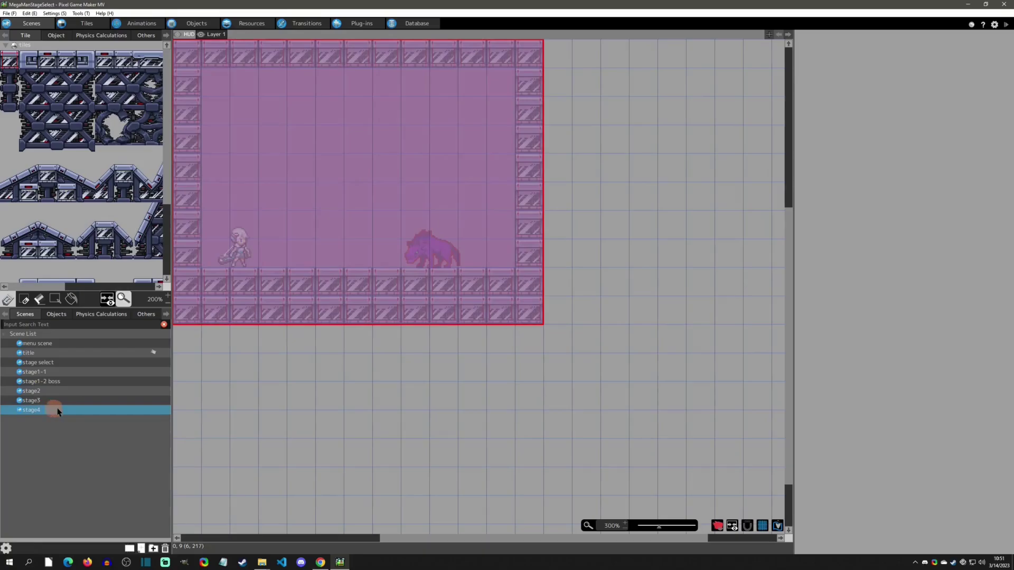
{"action": "left_click", "coordinate": [37, 372]}
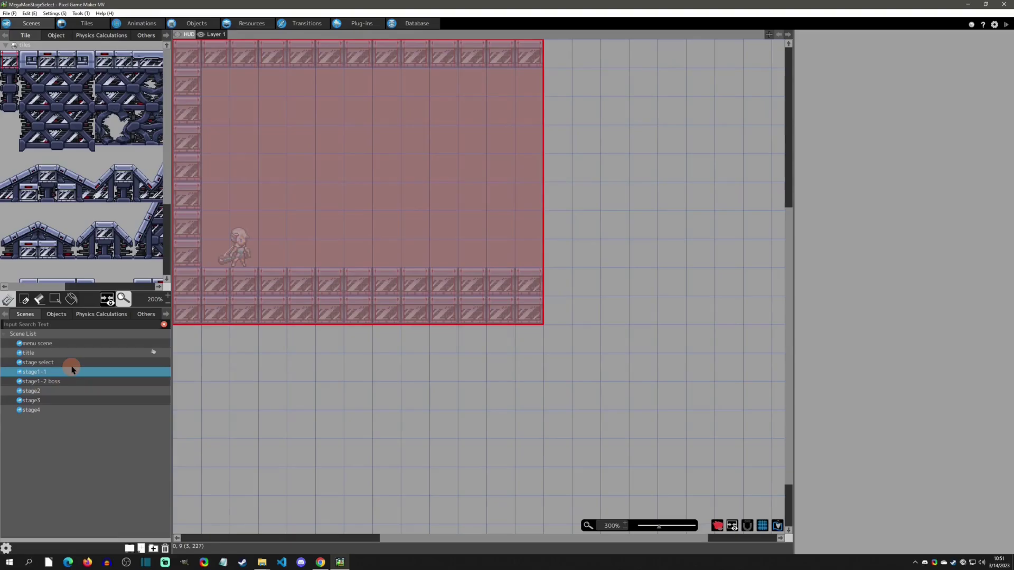
{"action": "left_click", "coordinate": [53, 353]}
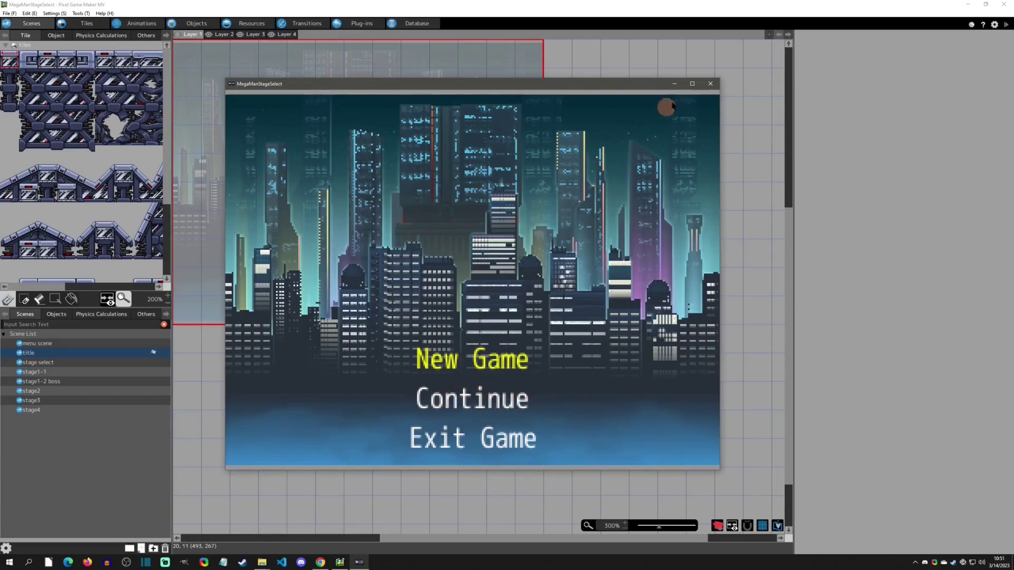
Close the test play and delete play_0.json from the project's save folder.
{"action": "left_click", "coordinate": [711, 84]}
{"action": "left_click", "coordinate": [7, 13]}
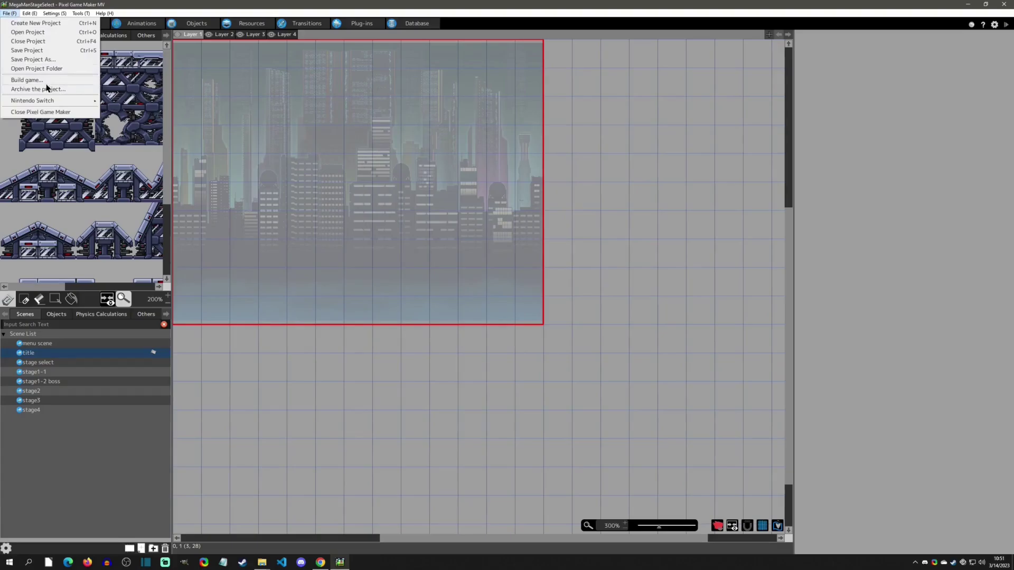
{"action": "left_click", "coordinate": [32, 69]}
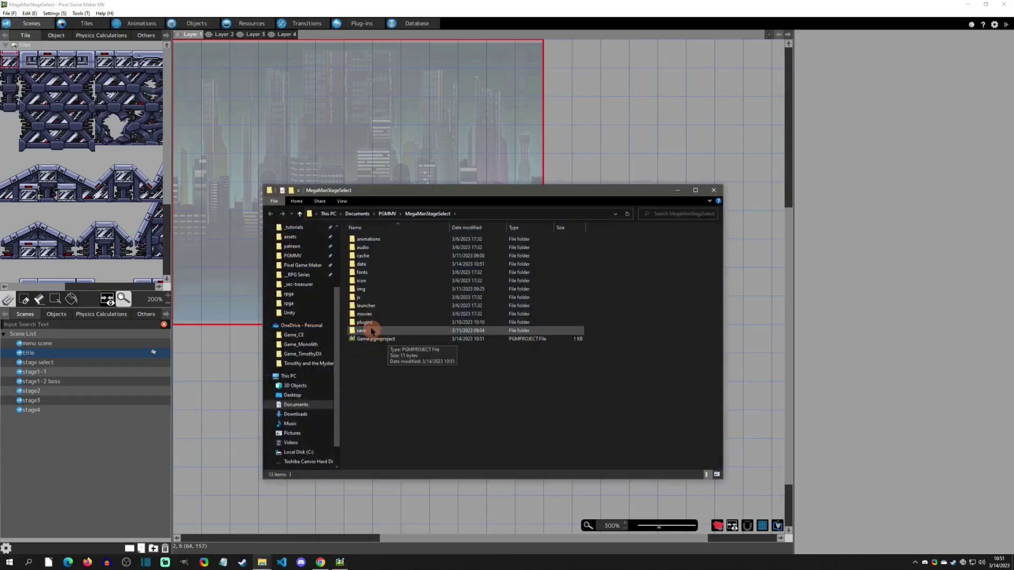
{"action": "left_click", "coordinate": [374, 239]}
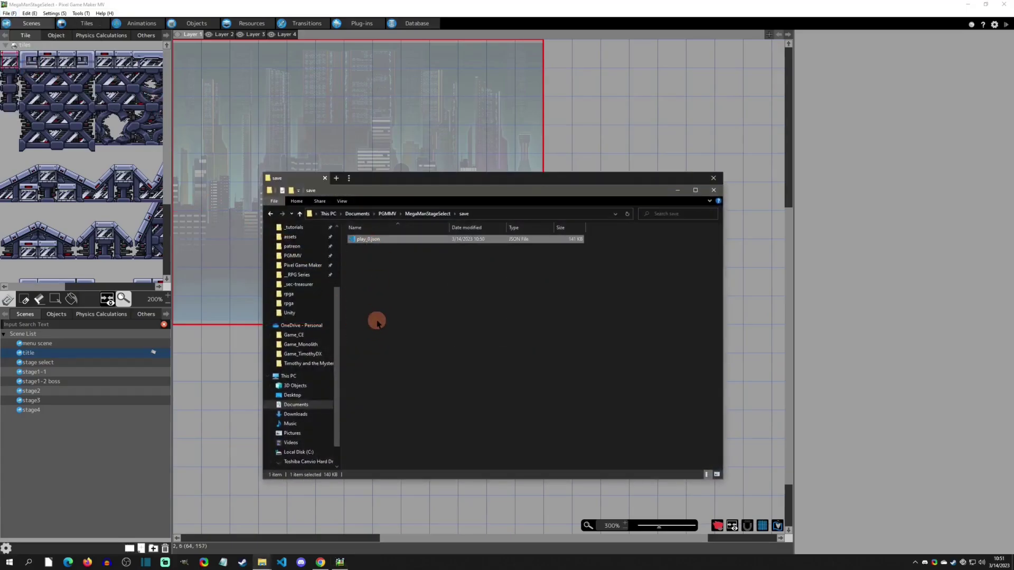
{"action": "key", "text": "Delete"}
{"action": "left_click", "coordinate": [713, 177]}
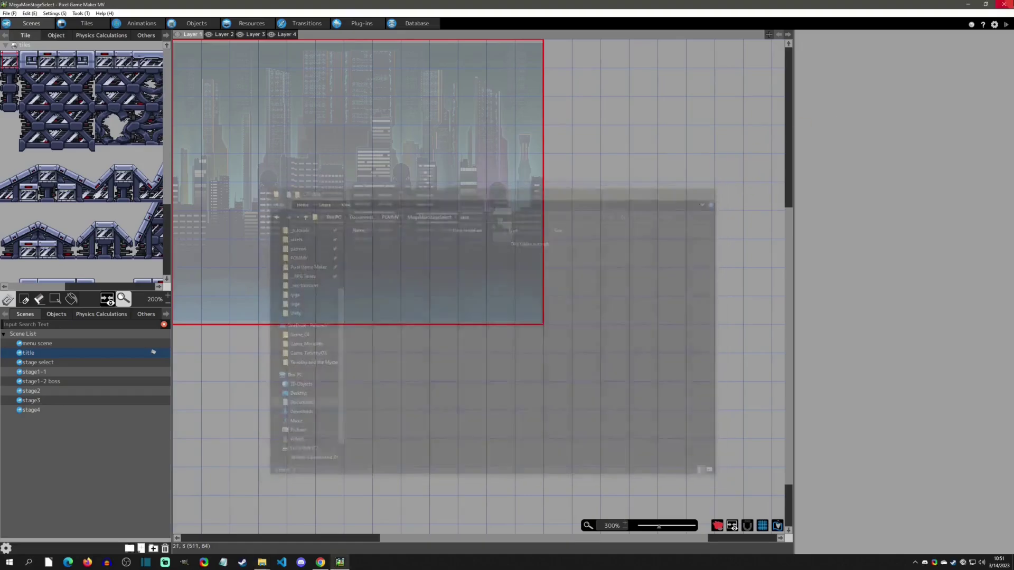
Start a test play with New Game and cycle the stage highlight around the bosses.
{"action": "left_click", "coordinate": [1006, 25]}
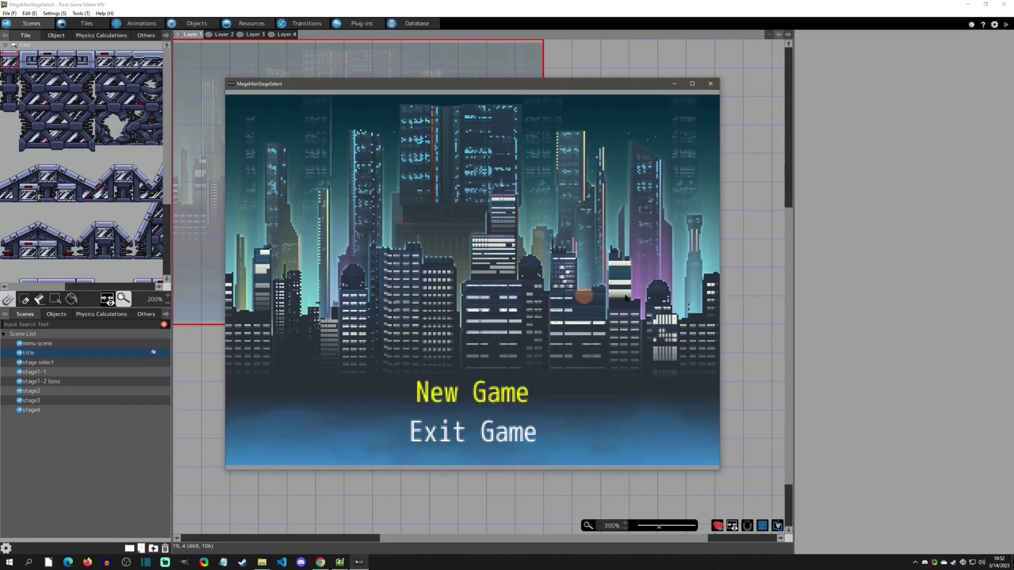
{"action": "left_click", "coordinate": [660, 292]}
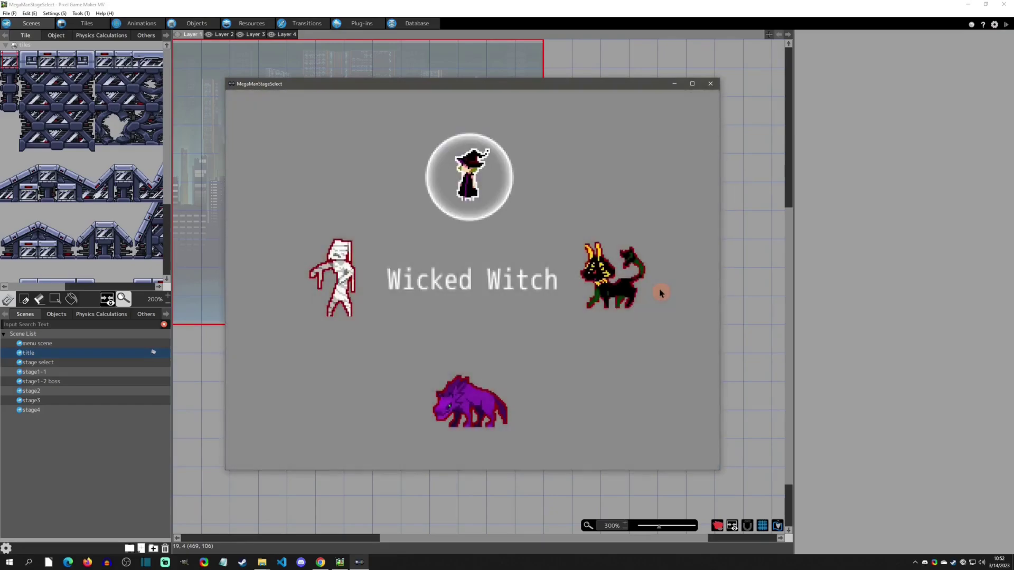
{"action": "key", "text": "Right"}
{"action": "key", "text": "Down"}
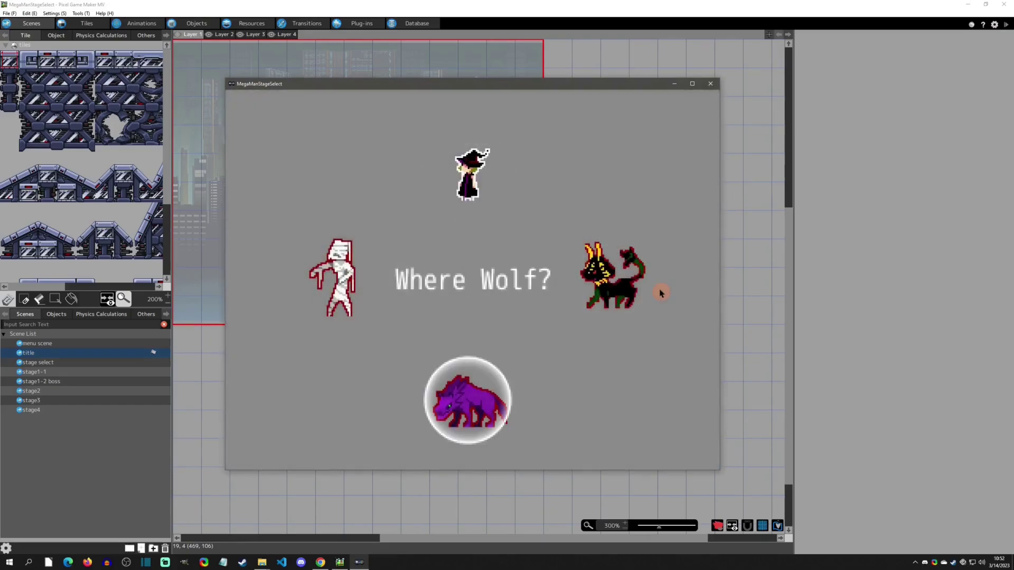
{"action": "key", "text": "Left"}
{"action": "key", "text": "Up"}
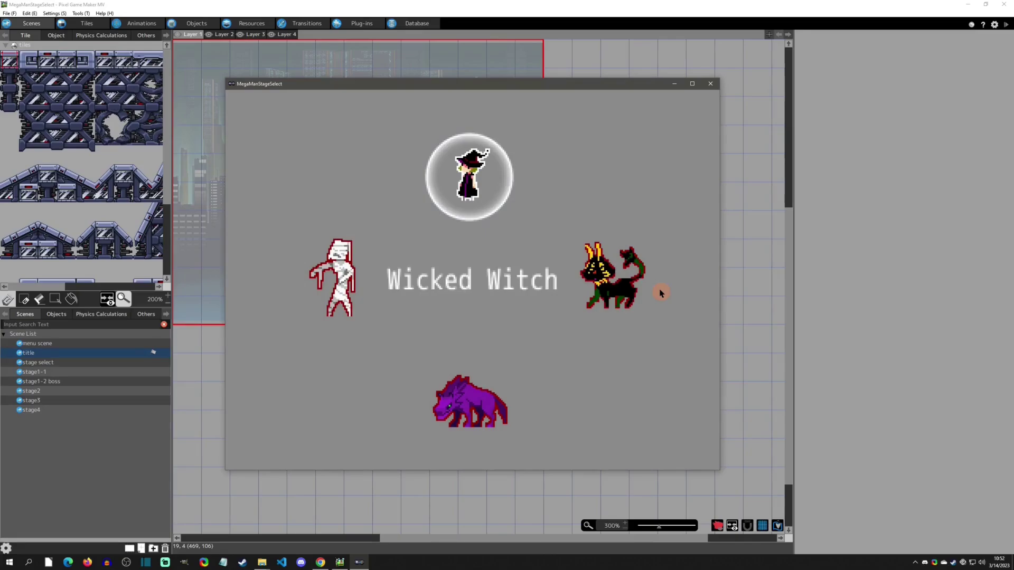
Confirm Wicked Witch and walk right through the red room to the witch.
{"action": "key", "text": "Return"}
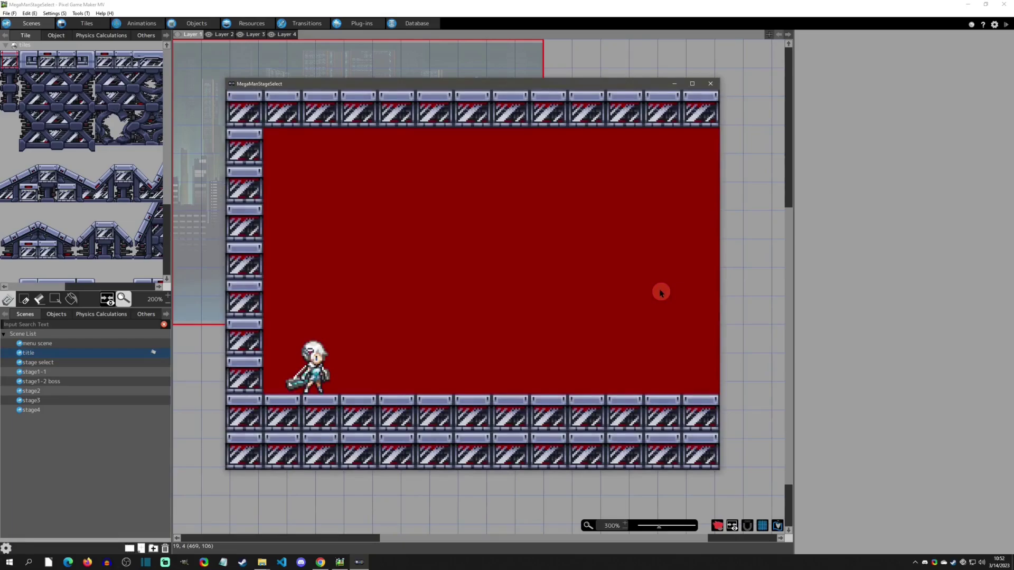
{"action": "key", "text": "Right"}
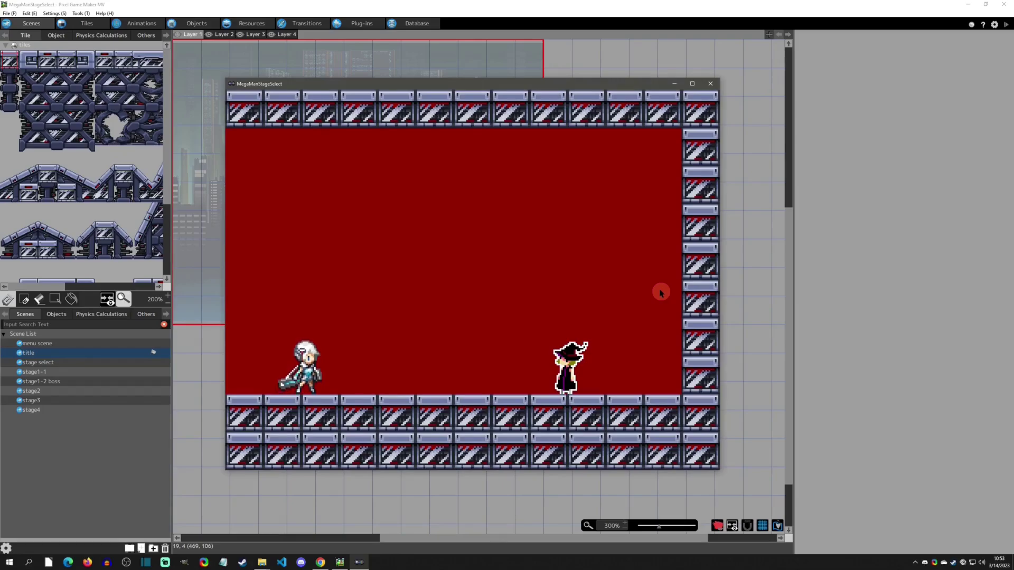
{"action": "key", "text": "Right"}
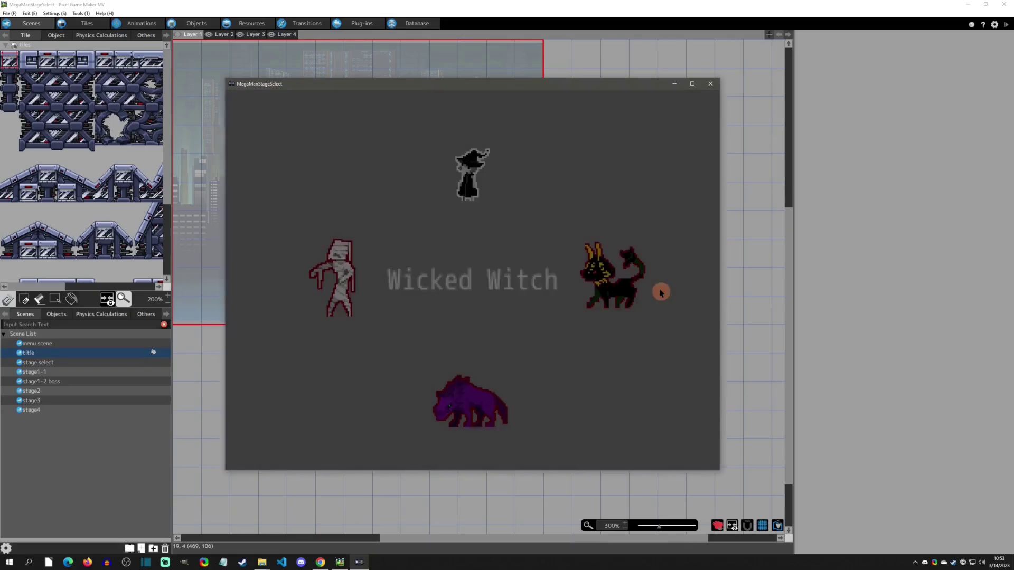
Pick the Mysto Thing stage and defeat its boss.
{"action": "key", "text": "Right"}
{"action": "key", "text": "Left"}
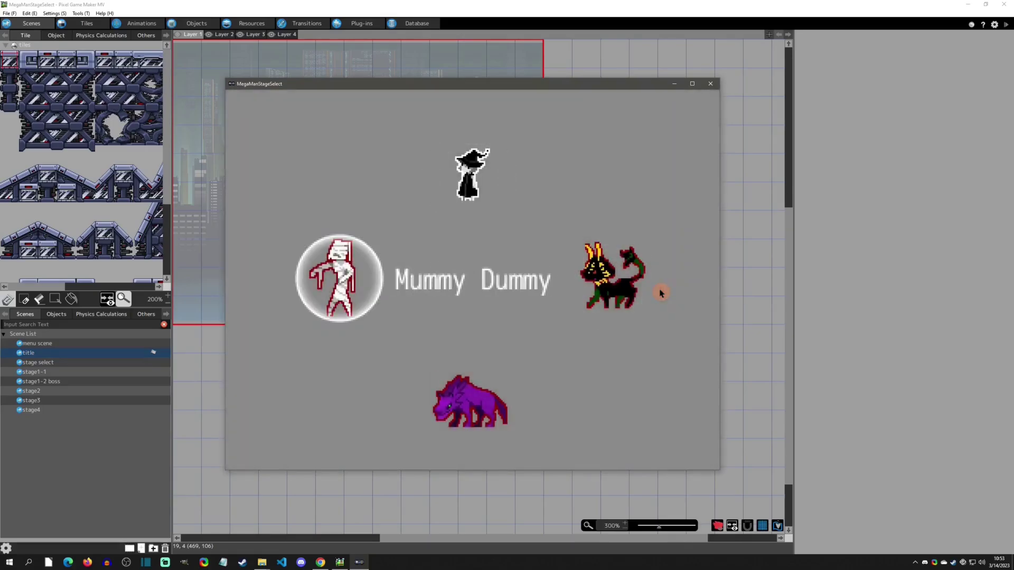
{"action": "key", "text": "Up"}
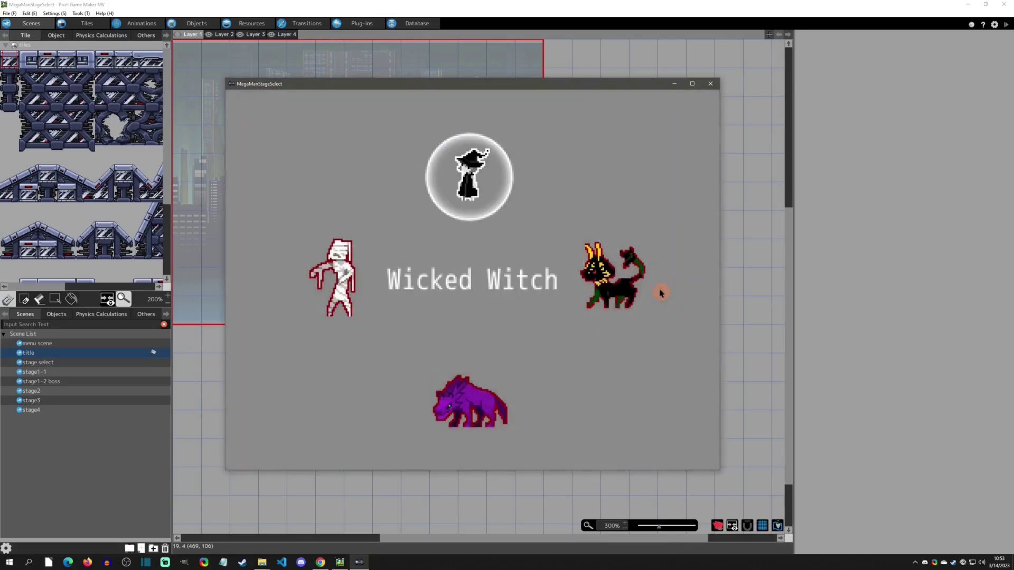
{"action": "key", "text": "Right"}
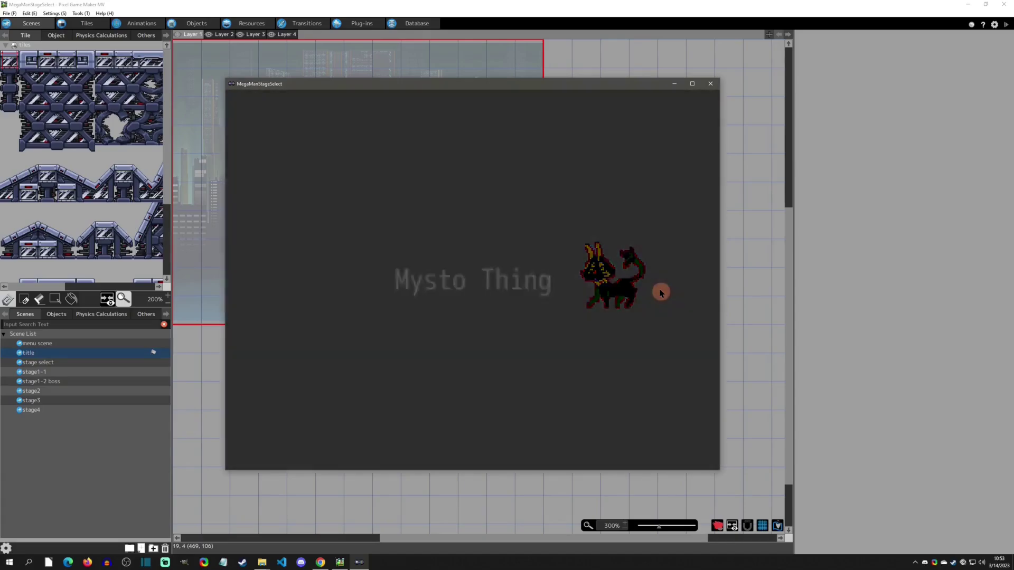
{"action": "key", "text": "Right"}
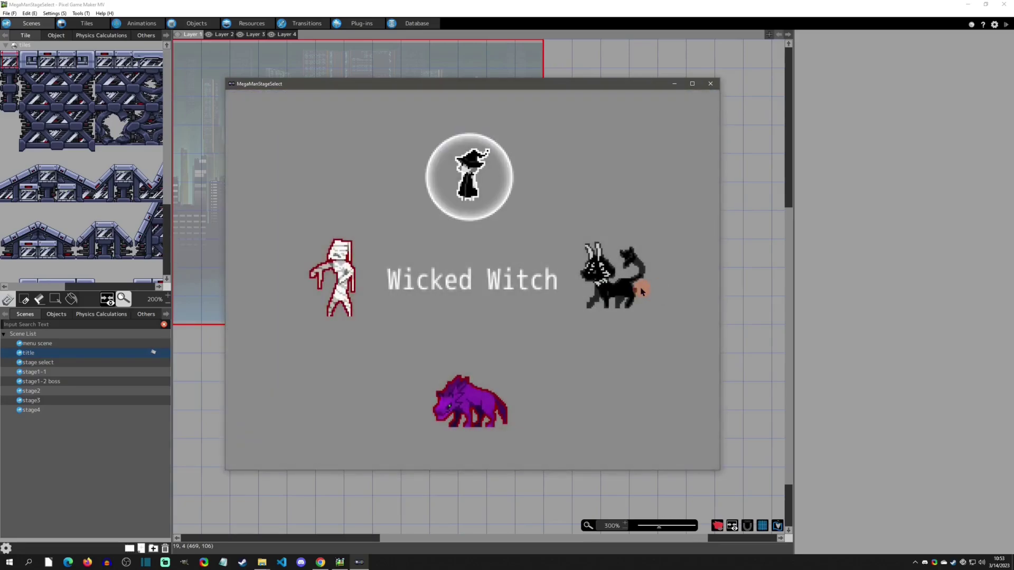
Choose the Mummy Dummy stage and run in to defeat the mummy boss.
{"action": "key", "text": "Right"}
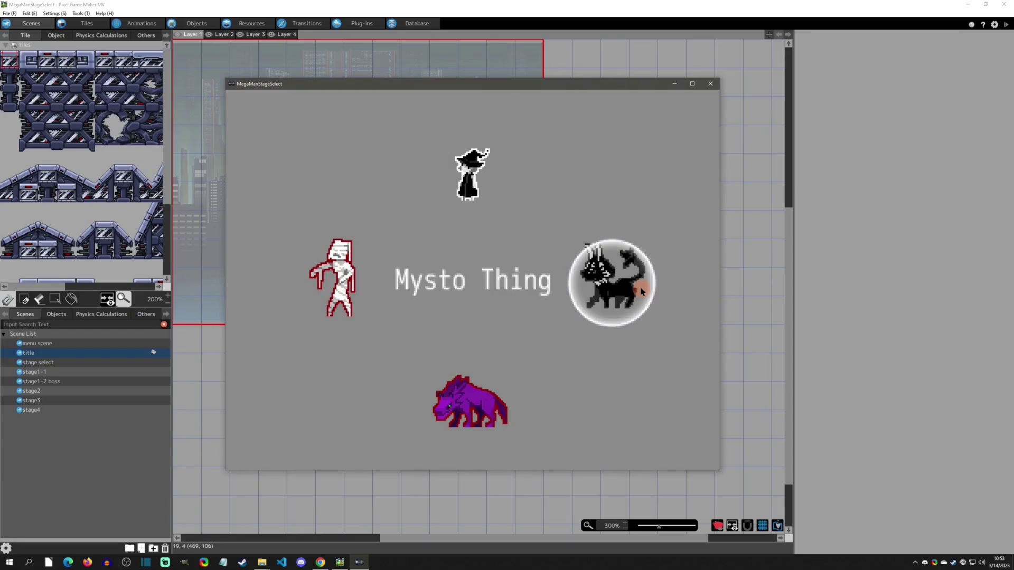
{"action": "key", "text": "Left"}
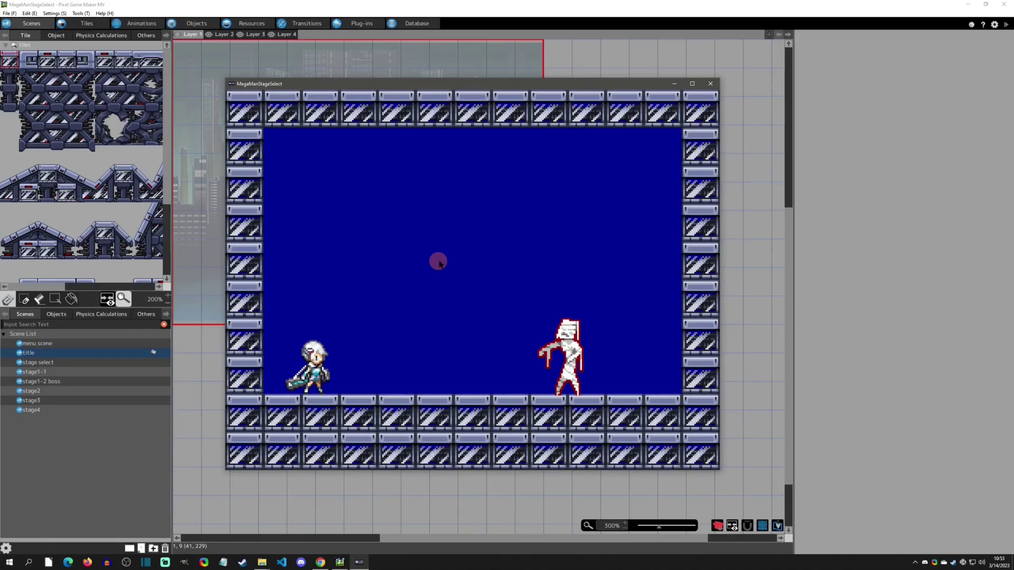
{"action": "key", "text": "Right"}
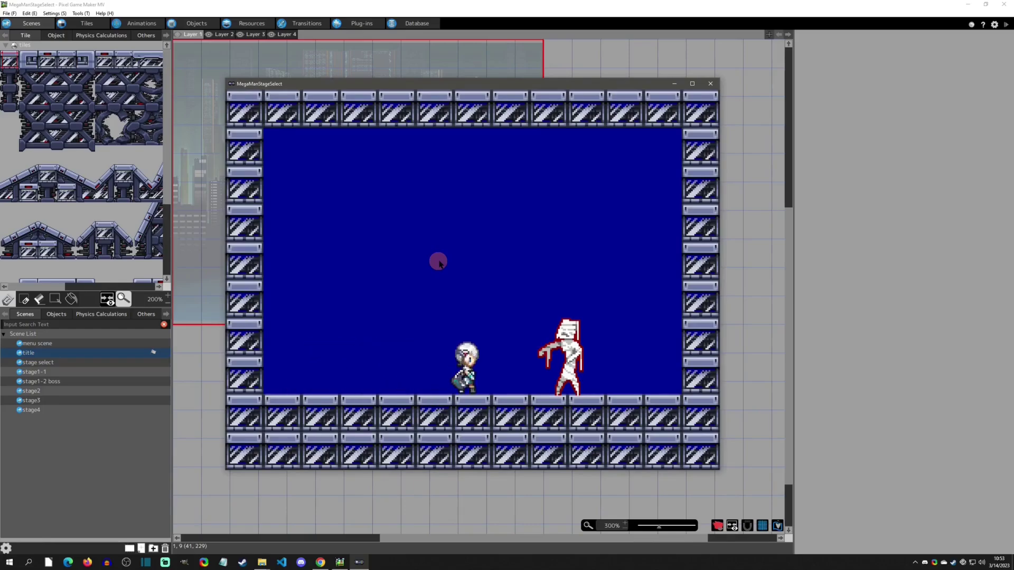
{"action": "key", "text": "Left"}
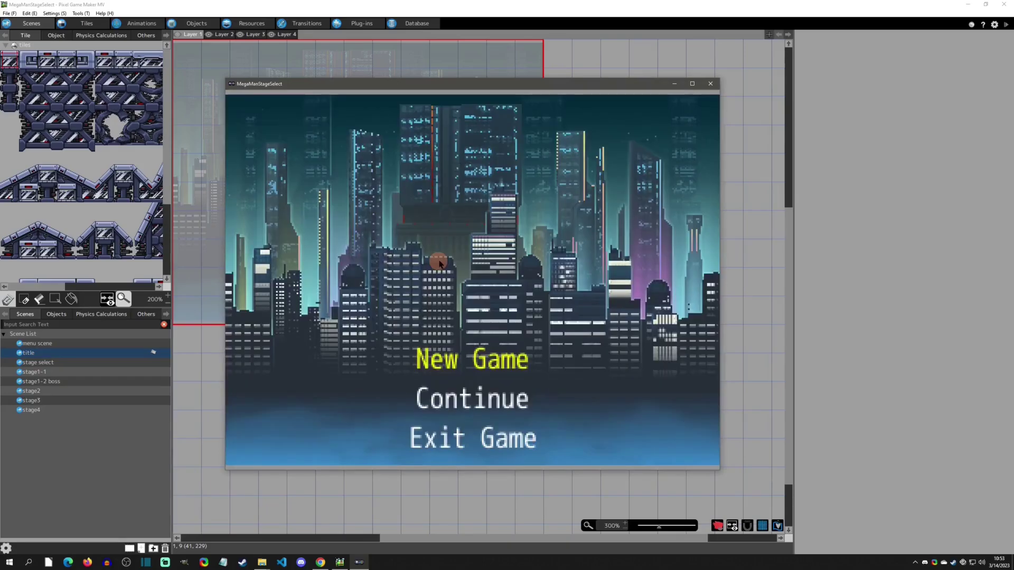
Start a New Game, pause in the stage, and pick Return To Stage Select.
{"action": "key", "text": "Return"}
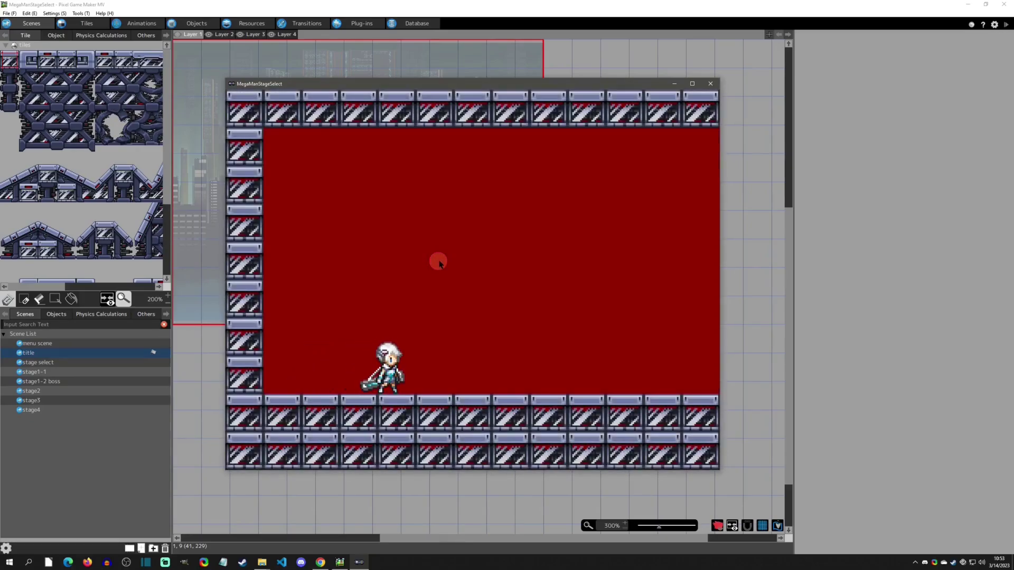
{"action": "key", "text": "Escape"}
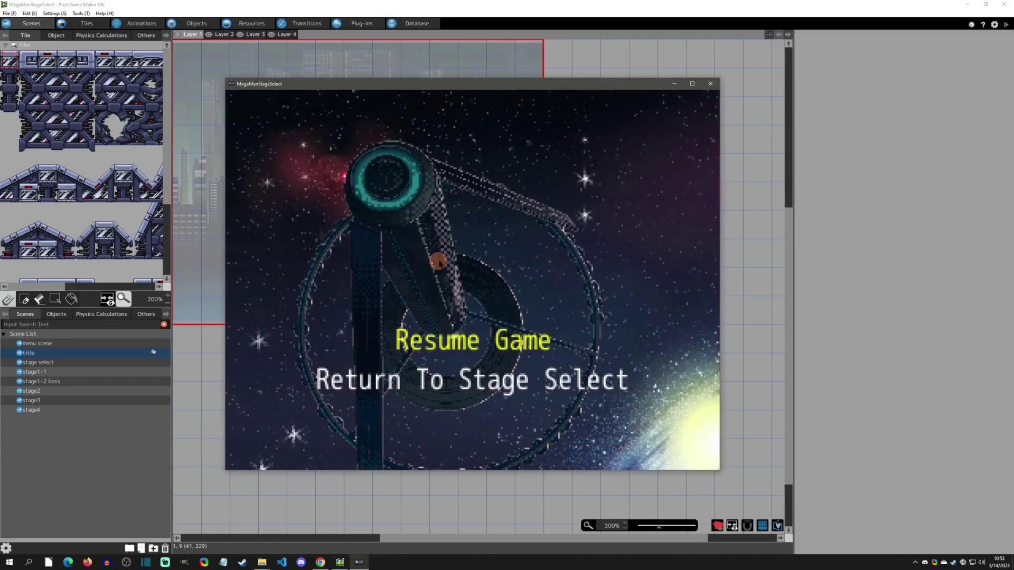
{"action": "key", "text": "Down"}
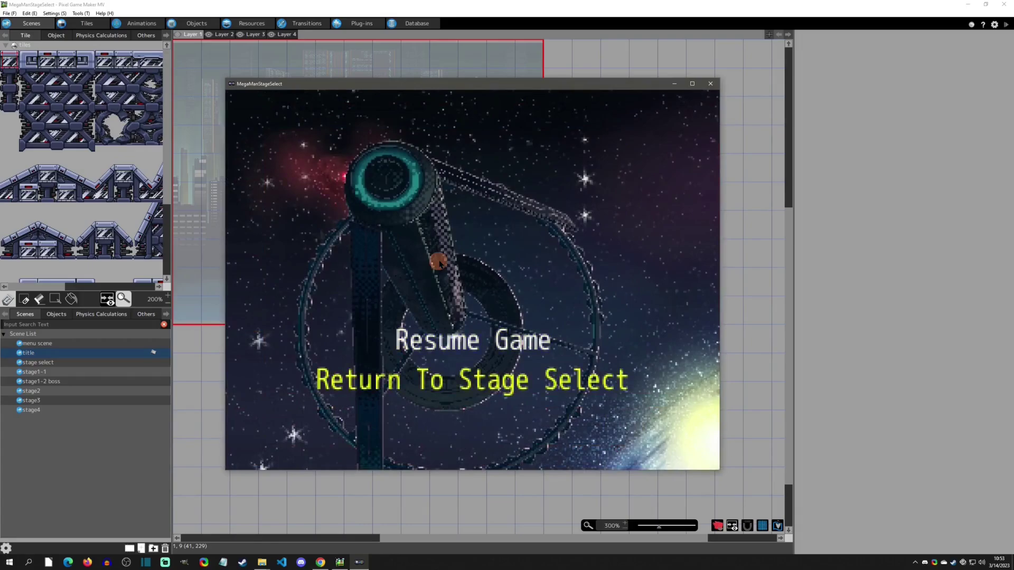
{"action": "key", "text": "Up"}
{"action": "key", "text": "Down"}
{"action": "key", "text": "Return"}
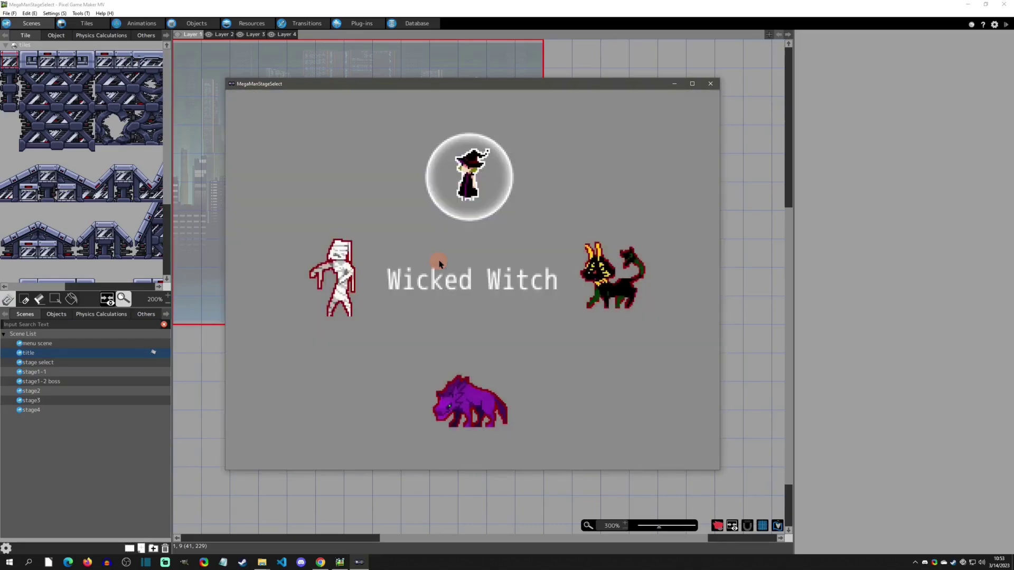
Close the playtest and edit the base object of stageselect_input in the stage select scene.
{"action": "left_click", "coordinate": [710, 84]}
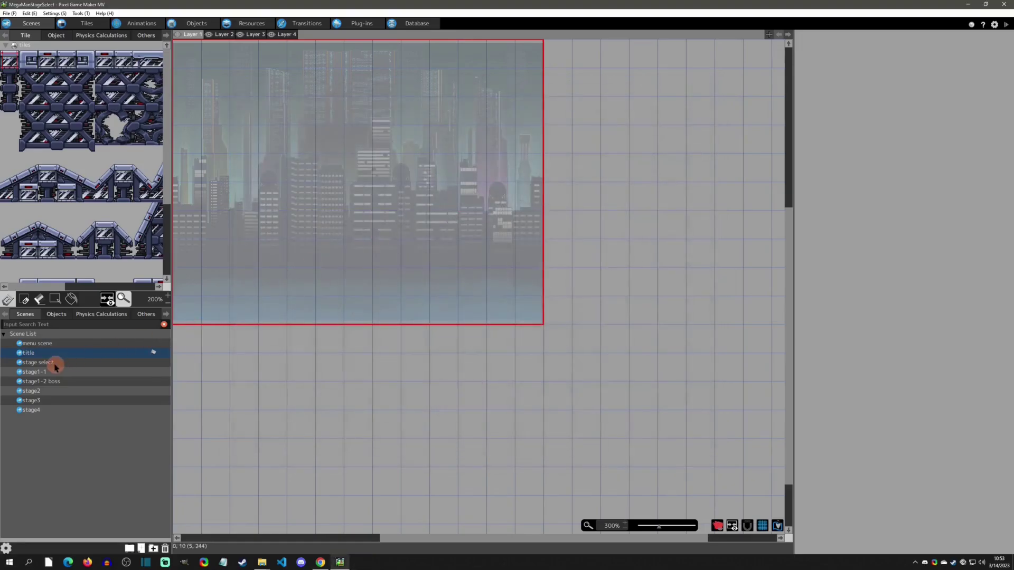
{"action": "double_click", "coordinate": [55, 365]}
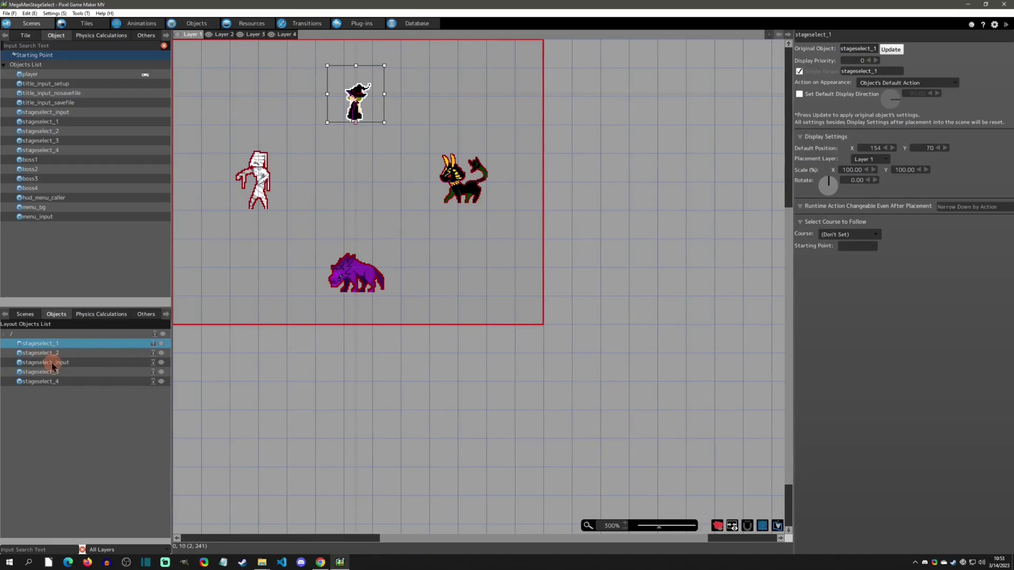
{"action": "left_click", "coordinate": [72, 364]}
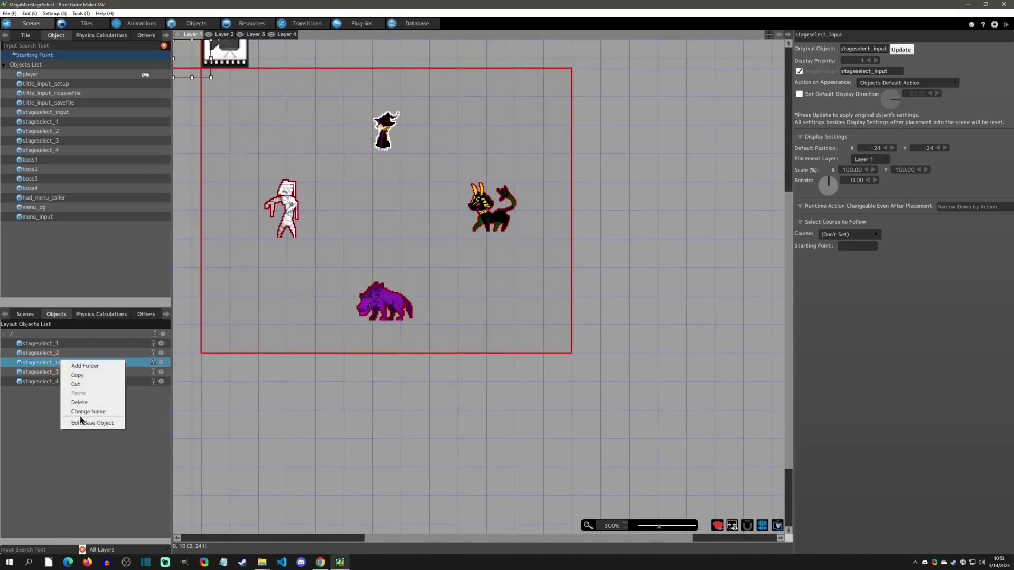
{"action": "left_click", "coordinate": [85, 425]}
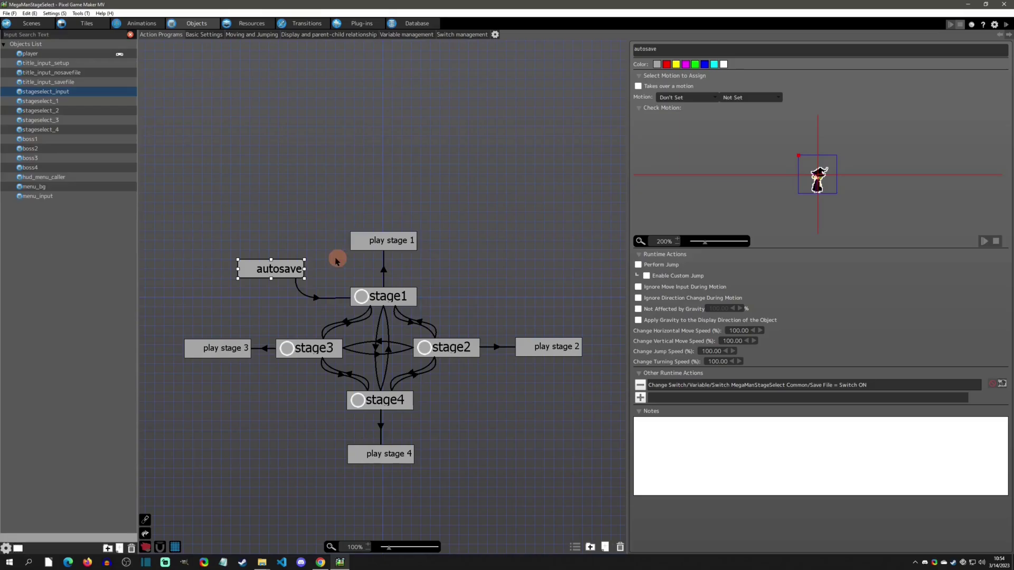
Review the Disable Layer Motion action in hud_menu_caller's show menu state, then close it.
{"action": "left_click", "coordinate": [54, 180]}
{"action": "left_click", "coordinate": [358, 345]}
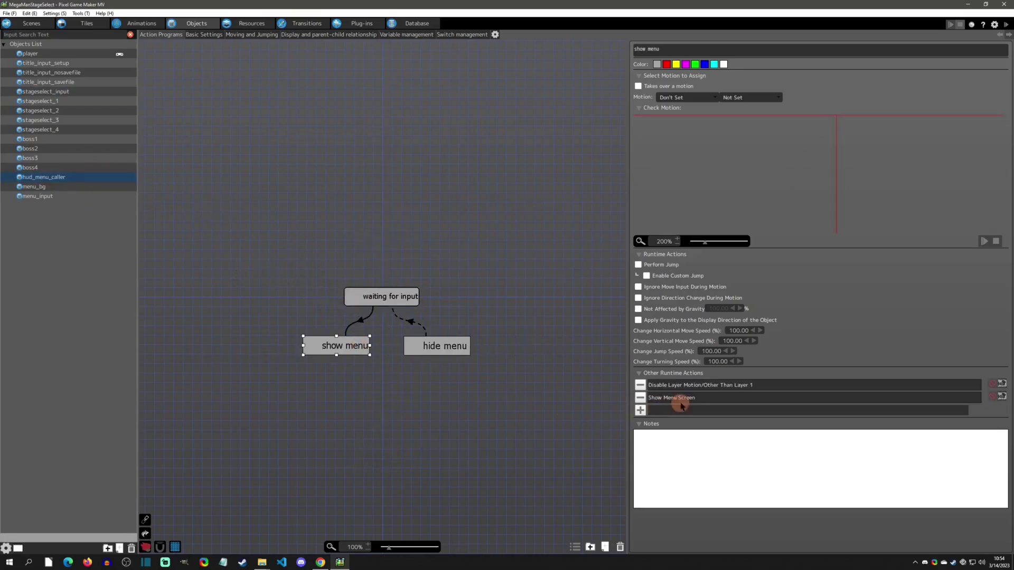
{"action": "left_click", "coordinate": [714, 385]}
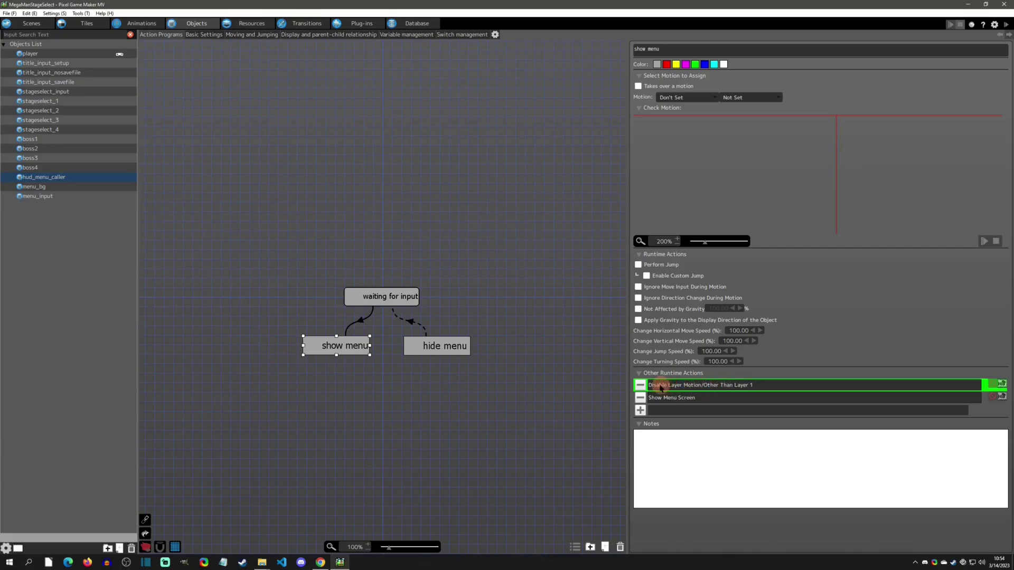
{"action": "double_click", "coordinate": [708, 385]}
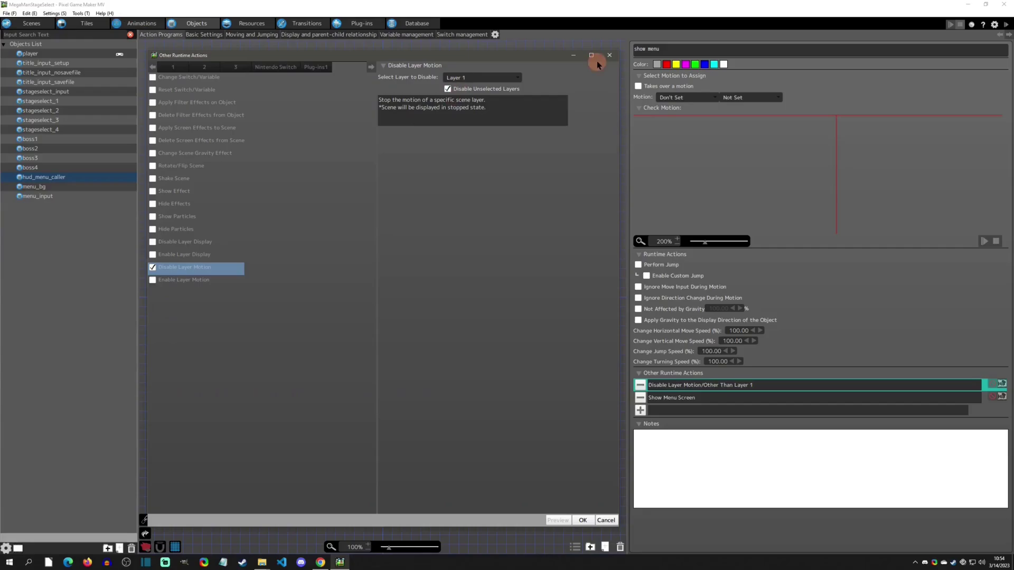
{"action": "left_click", "coordinate": [610, 55]}
View the stage1-1 and stage1-2 boss scenes, then the menu_bg object.
{"action": "left_click", "coordinate": [31, 23]}
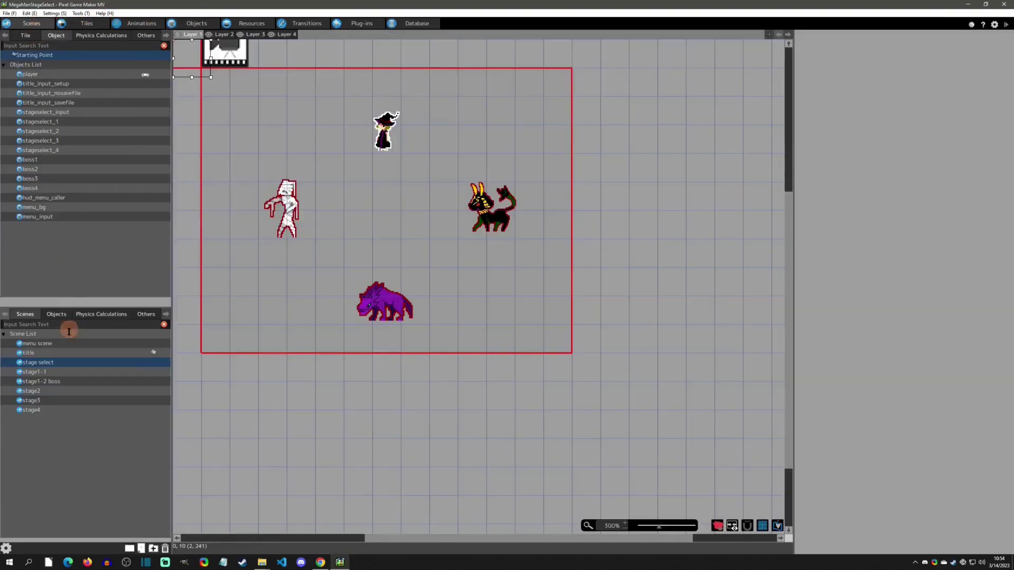
{"action": "left_click", "coordinate": [53, 371]}
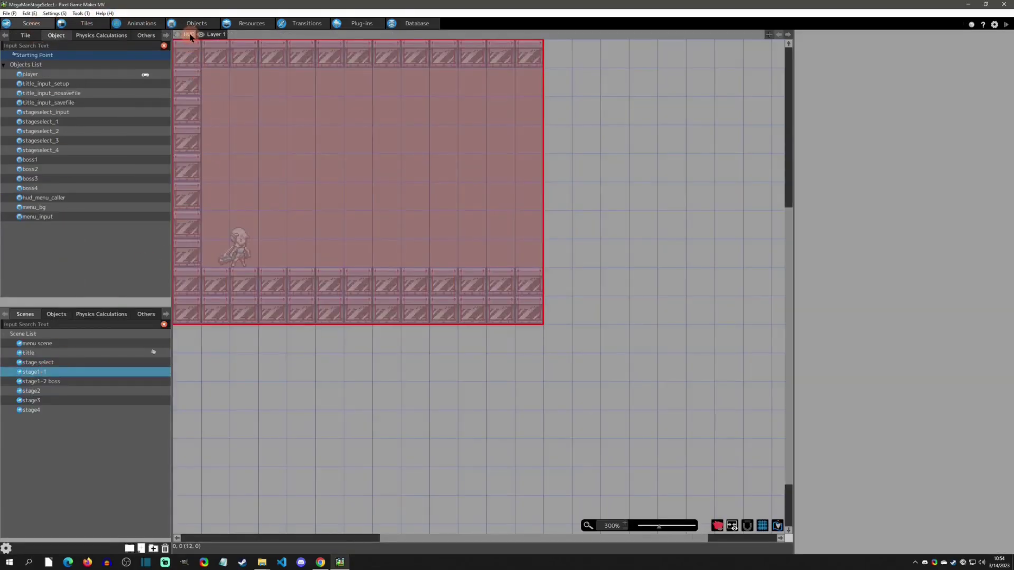
{"action": "left_click", "coordinate": [65, 382]}
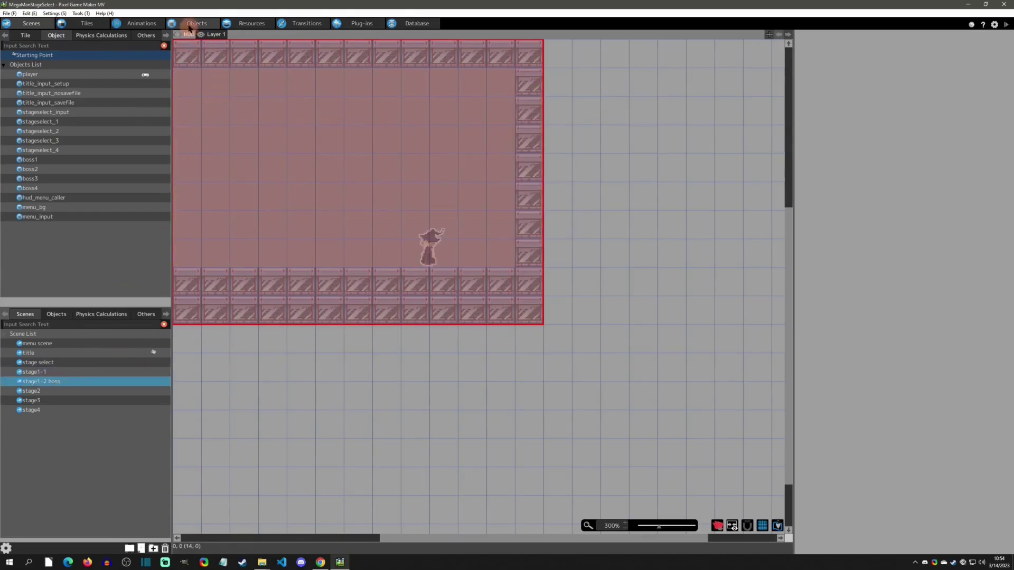
{"action": "left_click", "coordinate": [190, 25]}
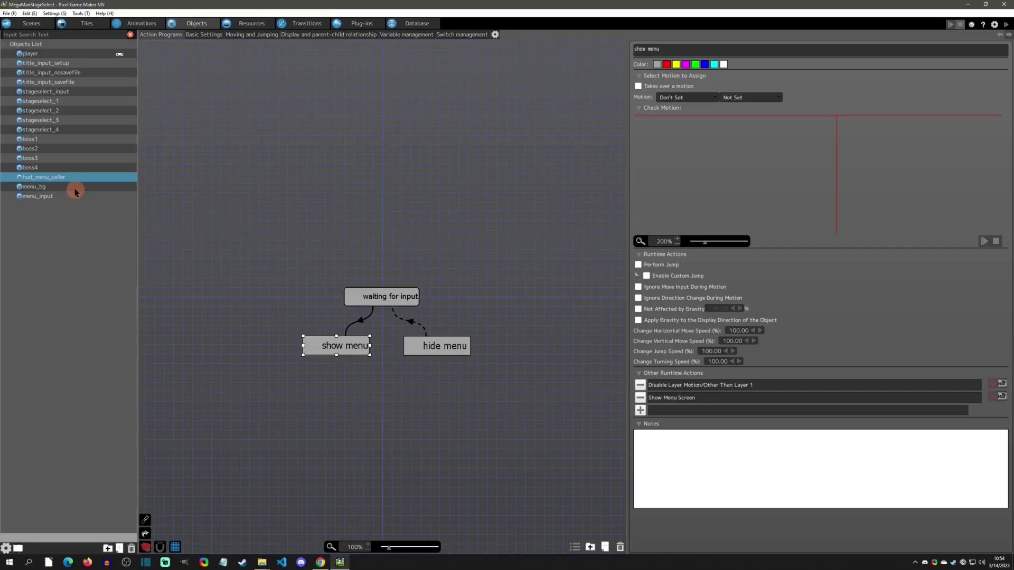
{"action": "left_click", "coordinate": [43, 187]}
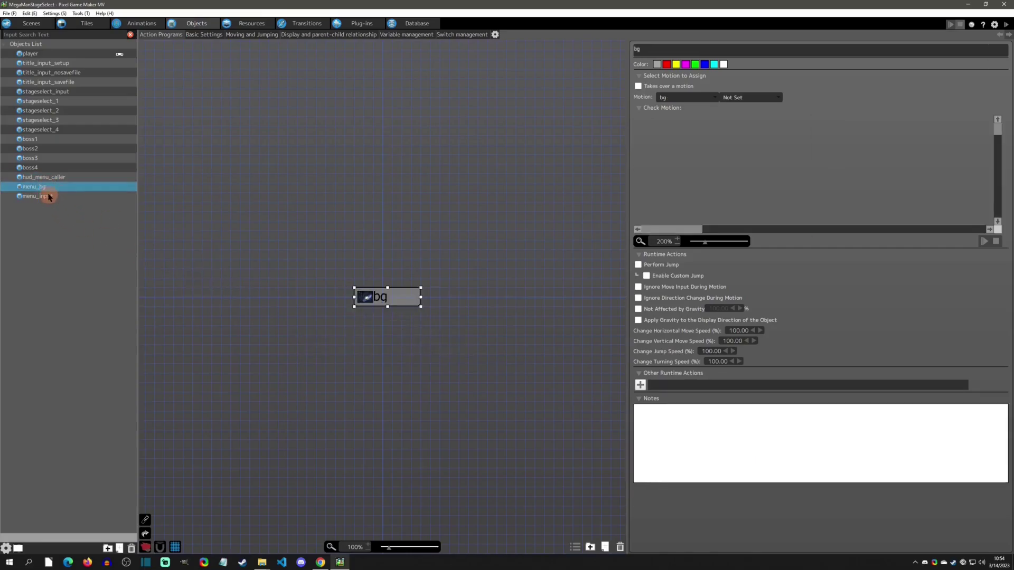
Inspect the Load a File action in menu_input's goto stage select state, then close it.
{"action": "left_click", "coordinate": [48, 197]}
{"action": "left_click", "coordinate": [399, 353]}
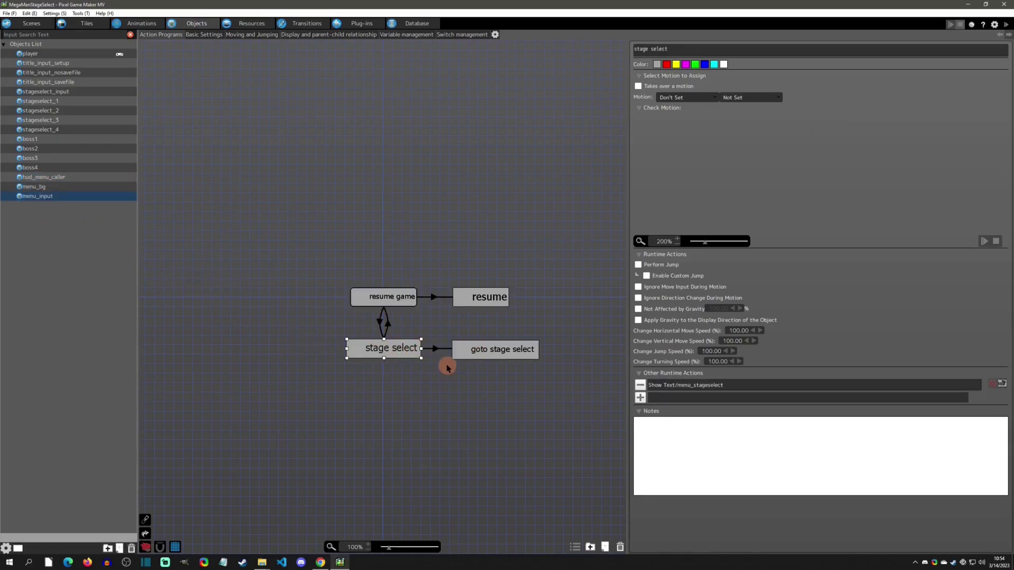
{"action": "left_click", "coordinate": [437, 349]}
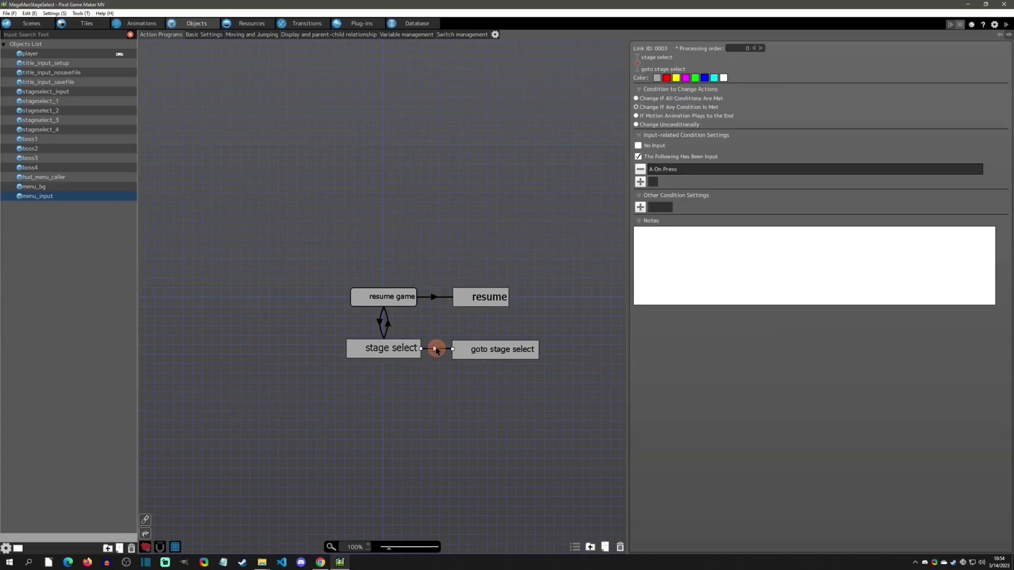
{"action": "left_click", "coordinate": [478, 350]}
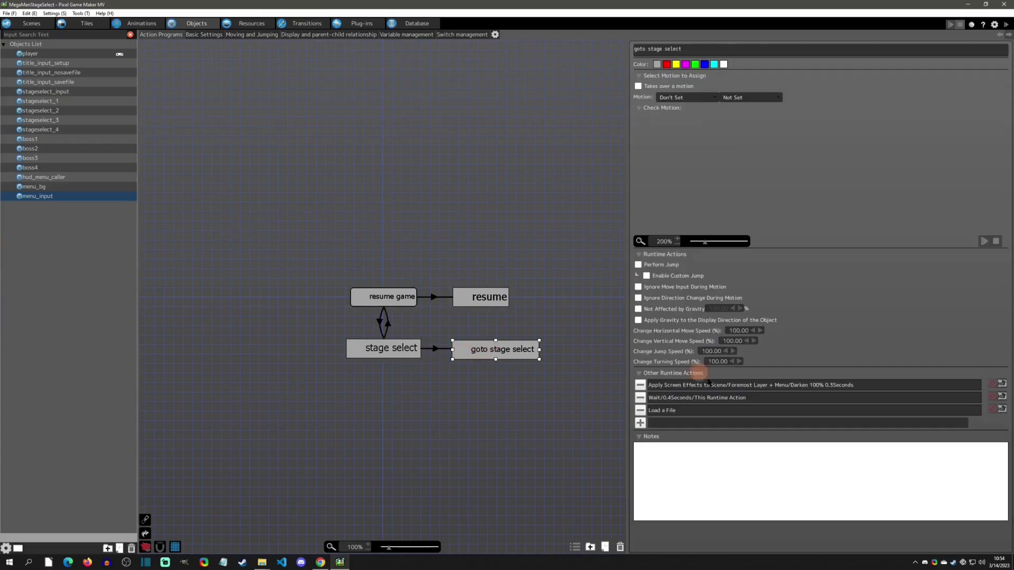
{"action": "double_click", "coordinate": [678, 411]}
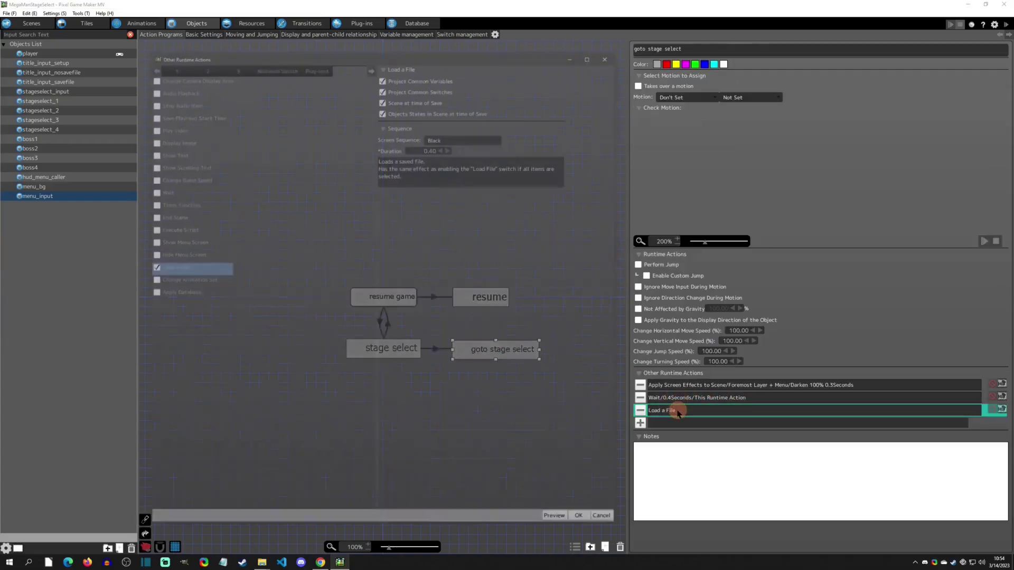
{"action": "left_click", "coordinate": [605, 50]}
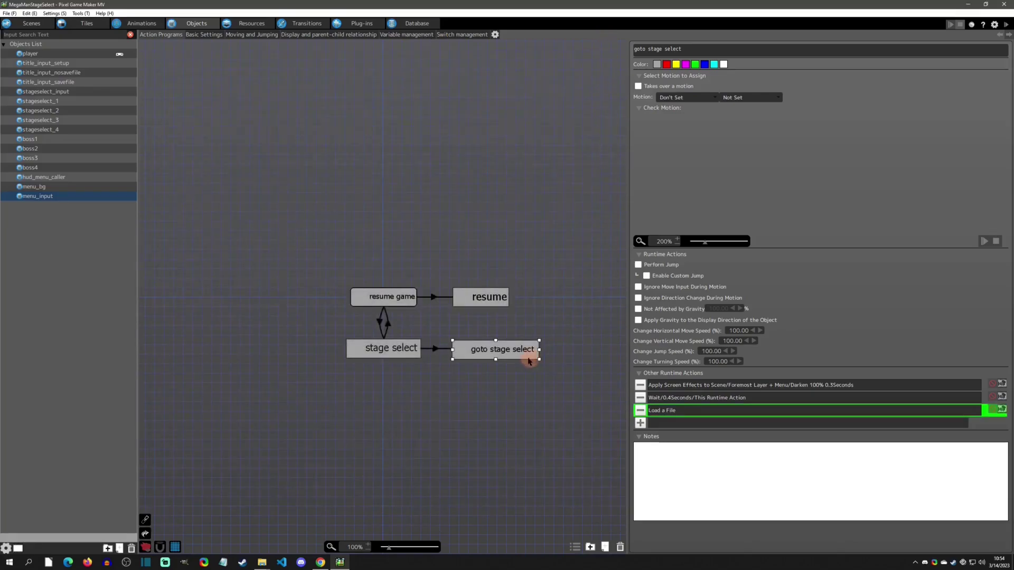
{"action": "left_click", "coordinate": [531, 312]}
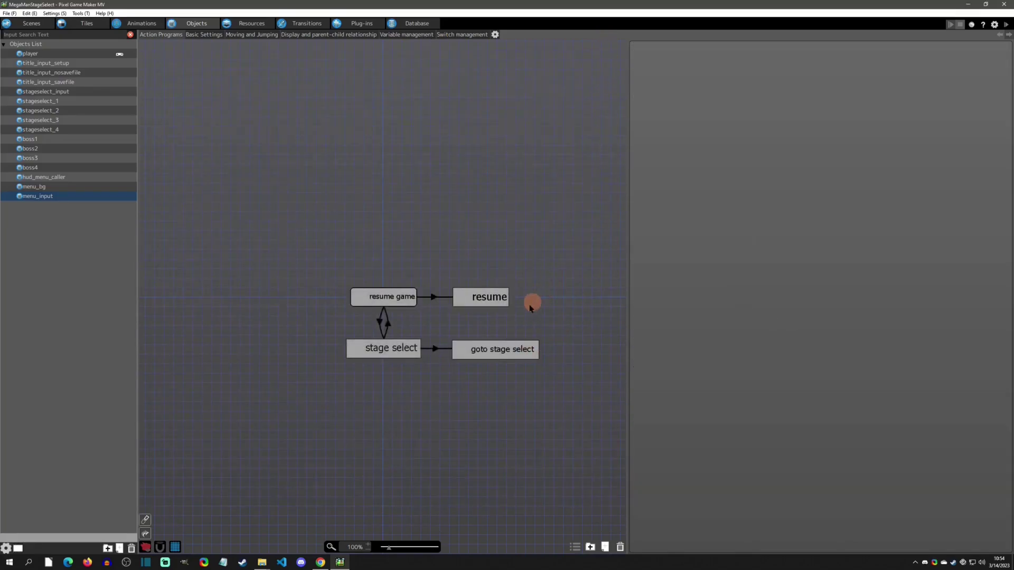
Show the Changeover Conditions of the stage1-2 boss to stage select link in the transitions flow.
{"action": "left_click", "coordinate": [294, 23]}
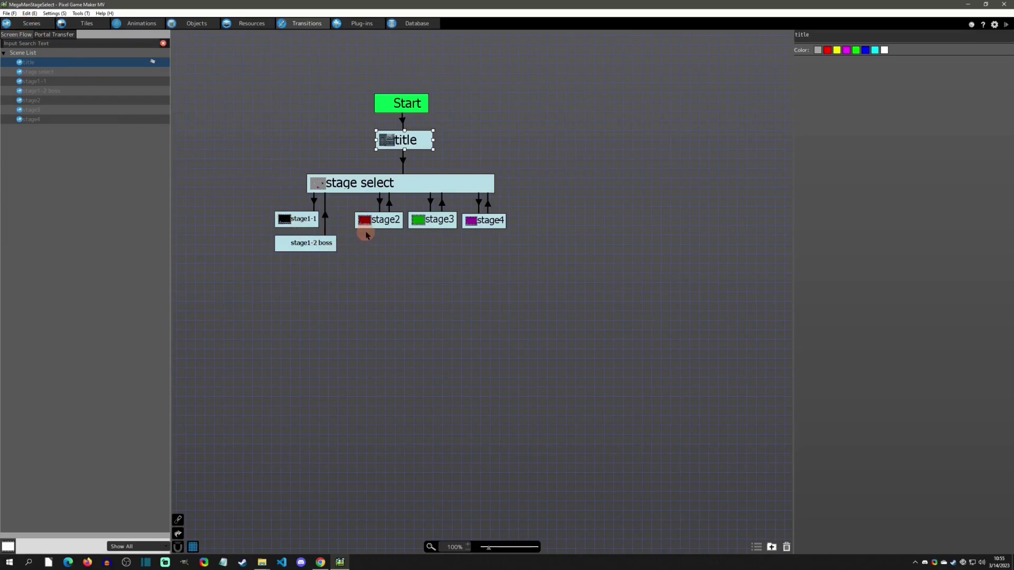
{"action": "left_click", "coordinate": [328, 242]}
{"action": "left_click", "coordinate": [324, 222]}
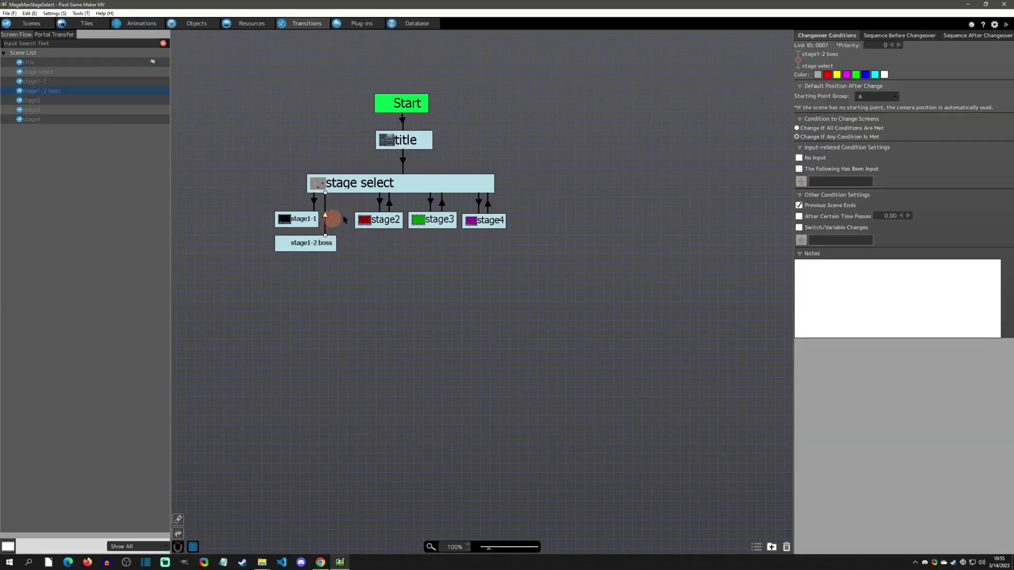
Review the boss1 object's dead state and its End Scene action.
{"action": "left_click", "coordinate": [198, 24]}
{"action": "left_click", "coordinate": [46, 140]}
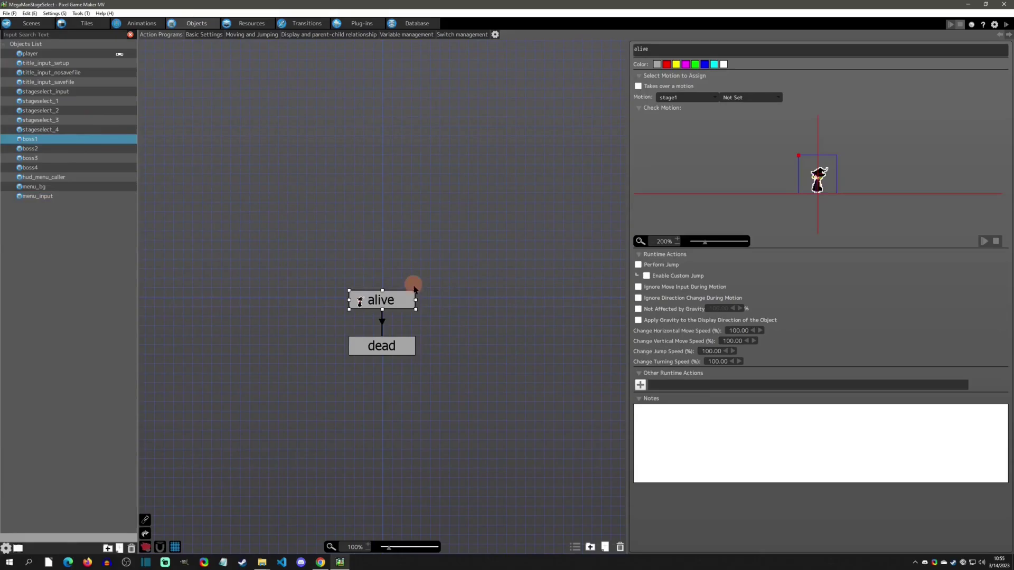
{"action": "left_click", "coordinate": [402, 348]}
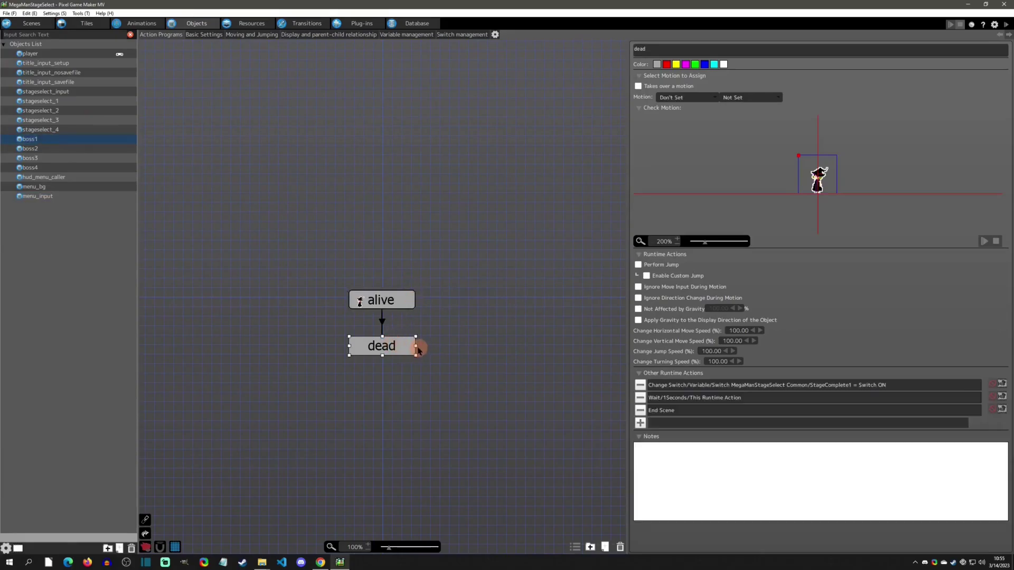
{"action": "left_click", "coordinate": [670, 410]}
Glance at Resources, then inspect the stage select, stage2 and stage1-2 boss scene nodes.
{"action": "left_click", "coordinate": [259, 24]}
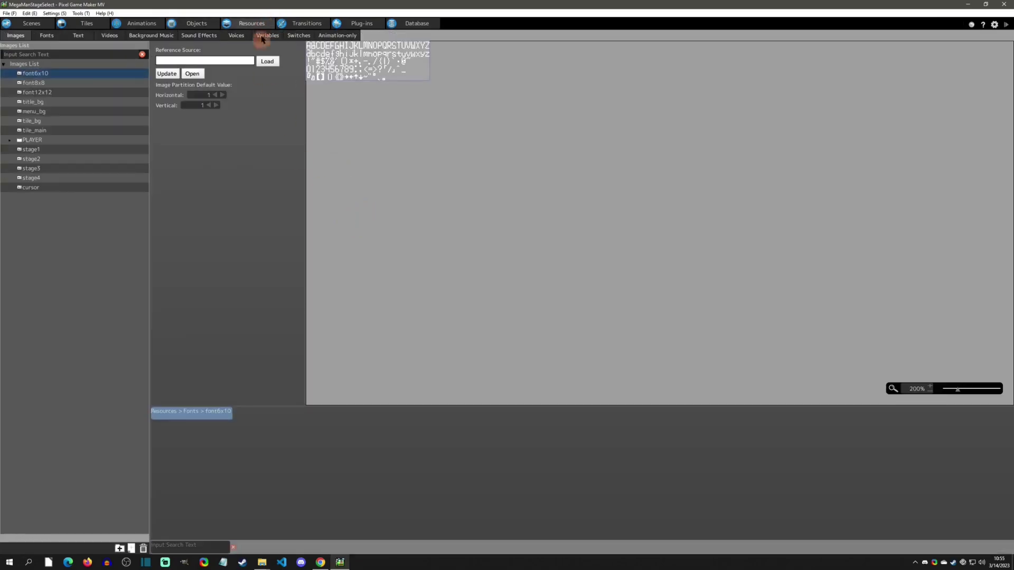
{"action": "left_click", "coordinate": [305, 24]}
{"action": "left_click", "coordinate": [362, 208]}
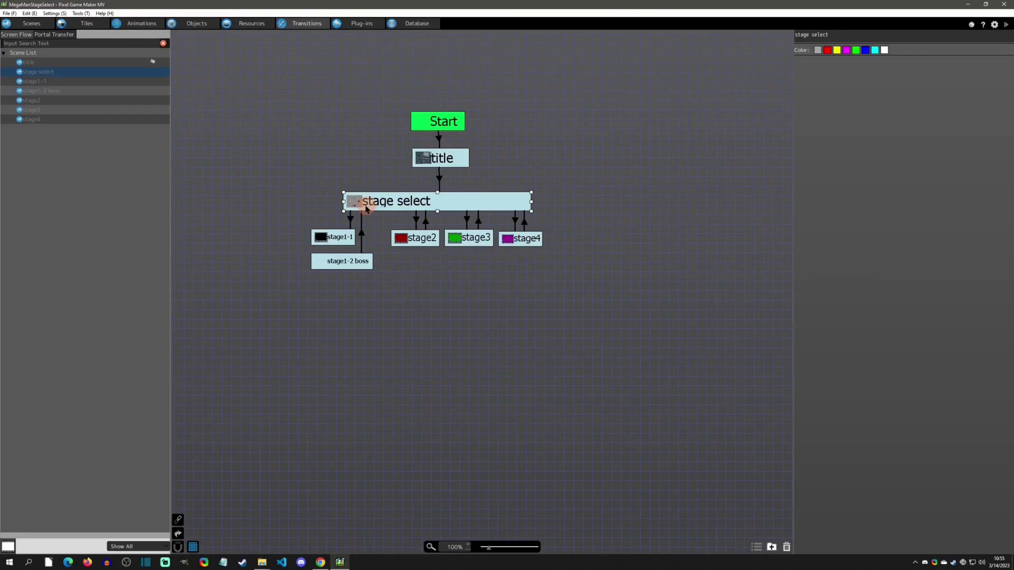
{"action": "left_click", "coordinate": [421, 238]}
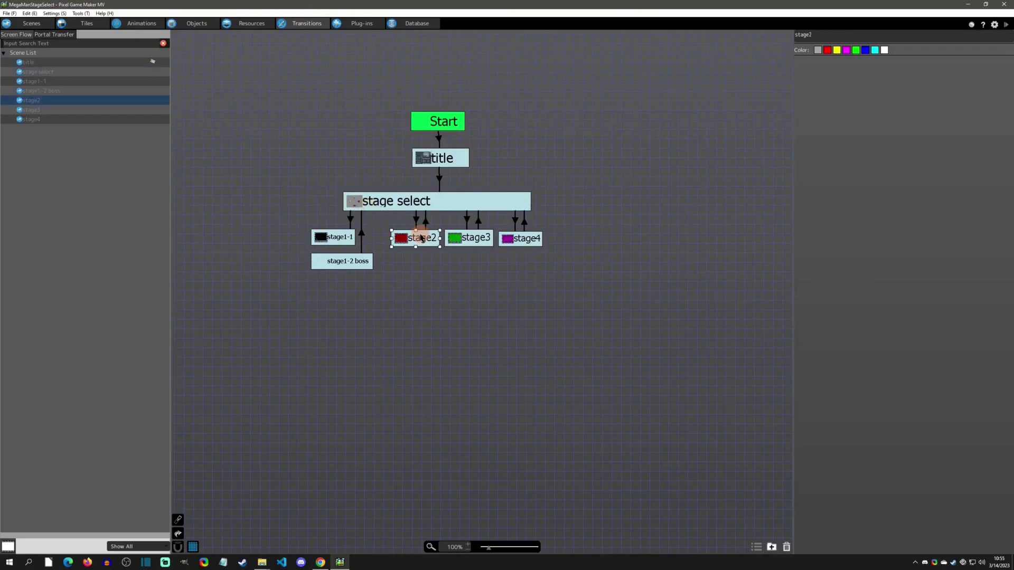
{"action": "left_click", "coordinate": [397, 207]}
{"action": "left_click", "coordinate": [344, 263]}
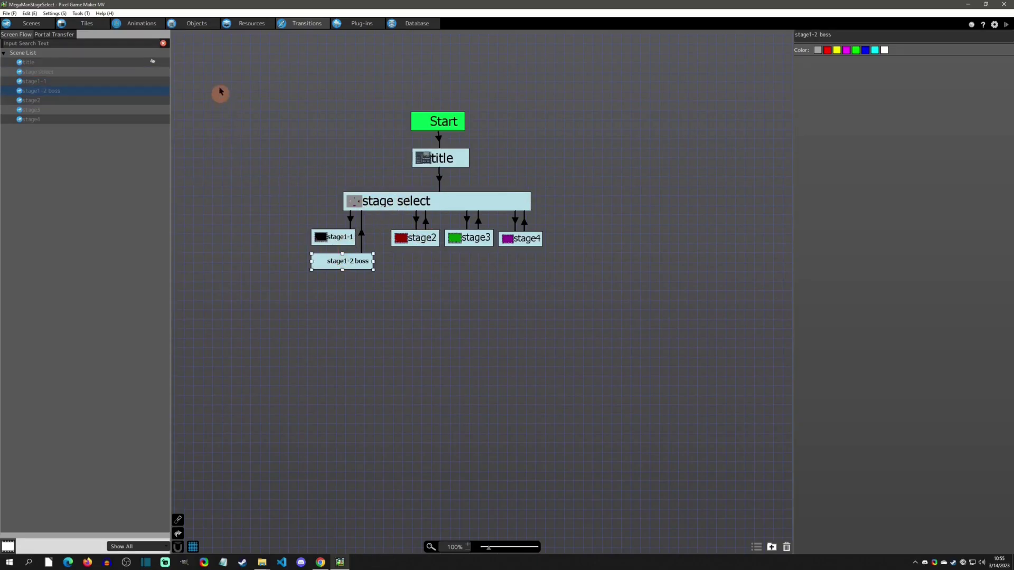
{"action": "left_click", "coordinate": [195, 23]}
Open stageselect_input and inspect its stage1, stage2, stage3 and stage4 states.
{"action": "left_click", "coordinate": [56, 101]}
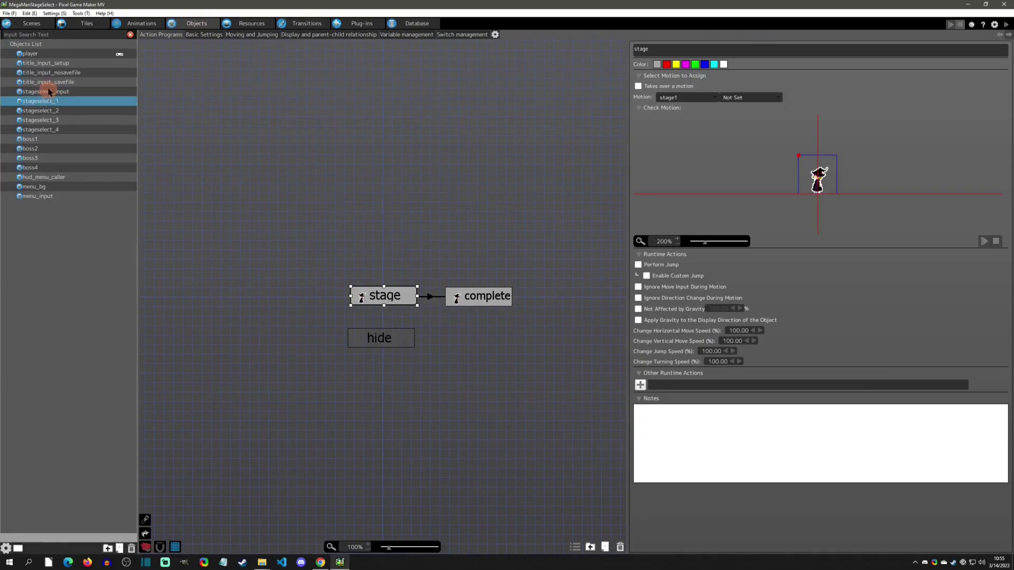
{"action": "left_click", "coordinate": [48, 91]}
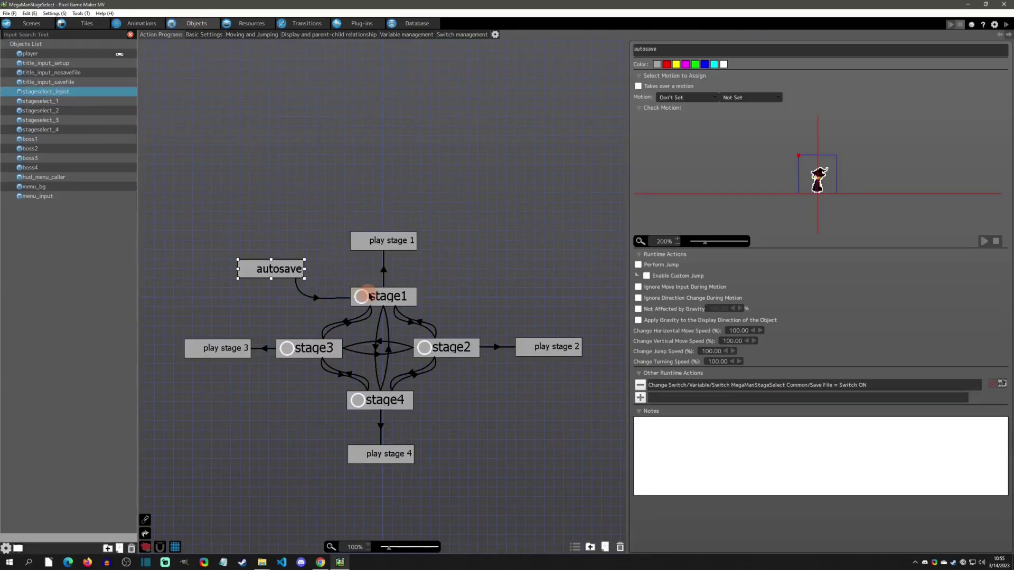
{"action": "left_click", "coordinate": [389, 299]}
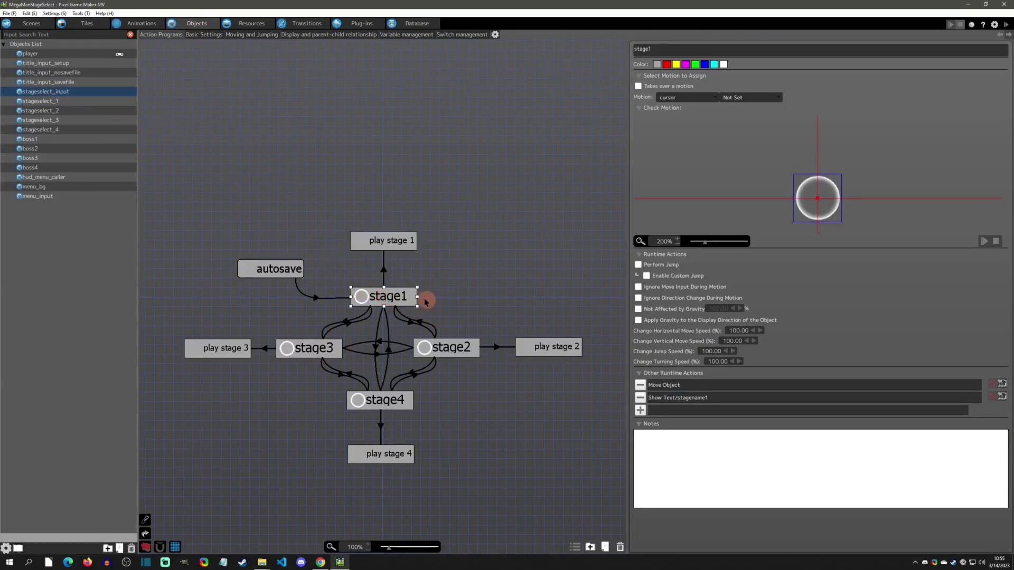
{"action": "left_click", "coordinate": [373, 401]}
{"action": "left_click", "coordinate": [449, 348]}
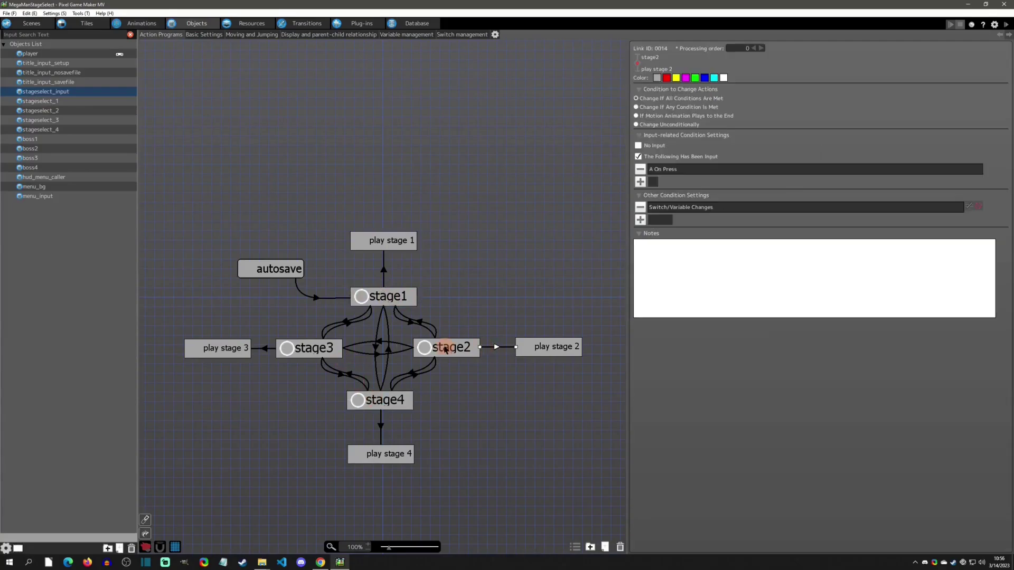
{"action": "left_click", "coordinate": [331, 351]}
{"action": "left_click", "coordinate": [328, 391]}
Confirm the stage3 → play stage 3 link requires StageComplete3 to be OFF.
{"action": "left_click", "coordinate": [227, 347]}
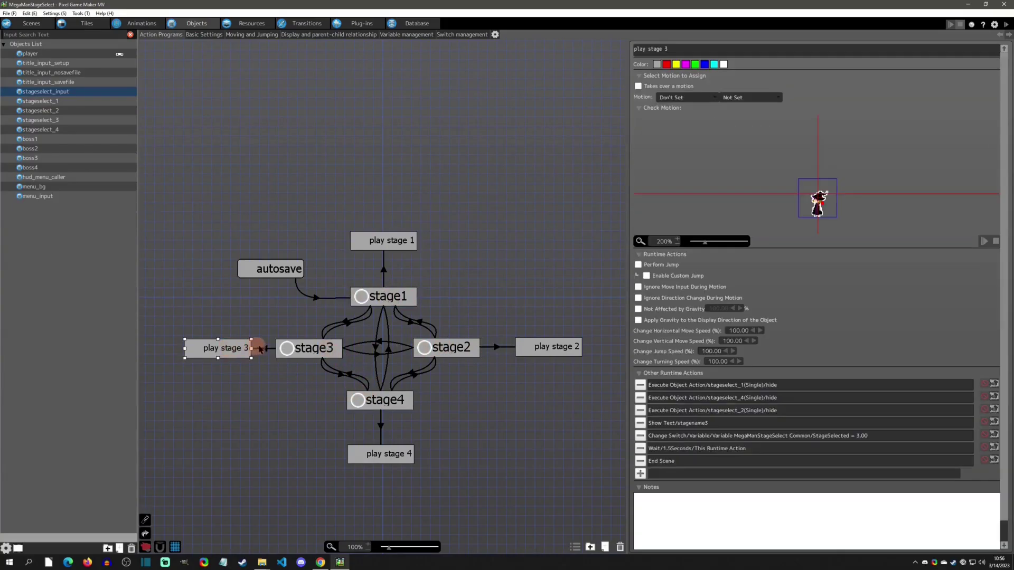
{"action": "left_click", "coordinate": [265, 348]}
{"action": "double_click", "coordinate": [681, 207]}
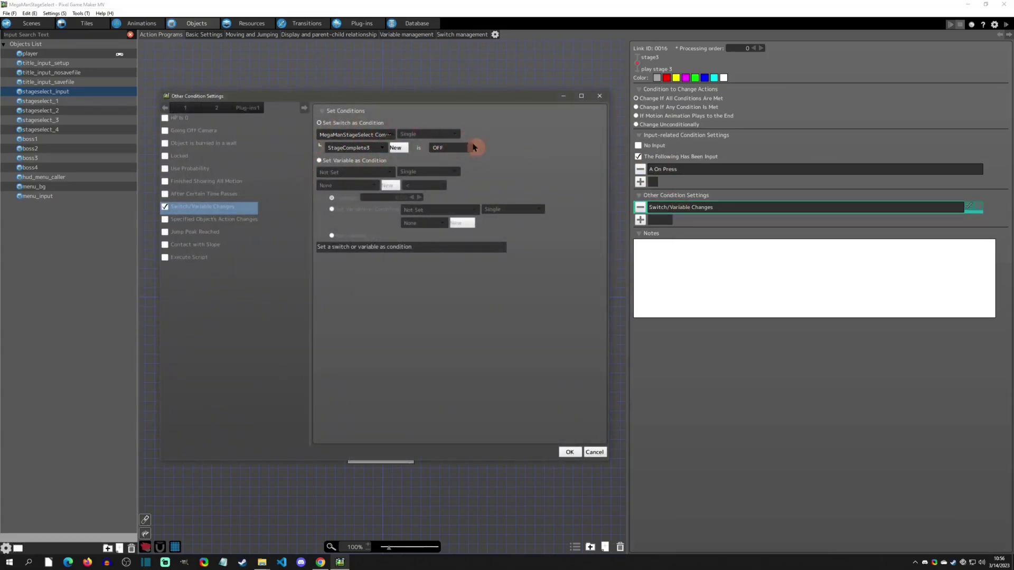
{"action": "left_click", "coordinate": [599, 96]}
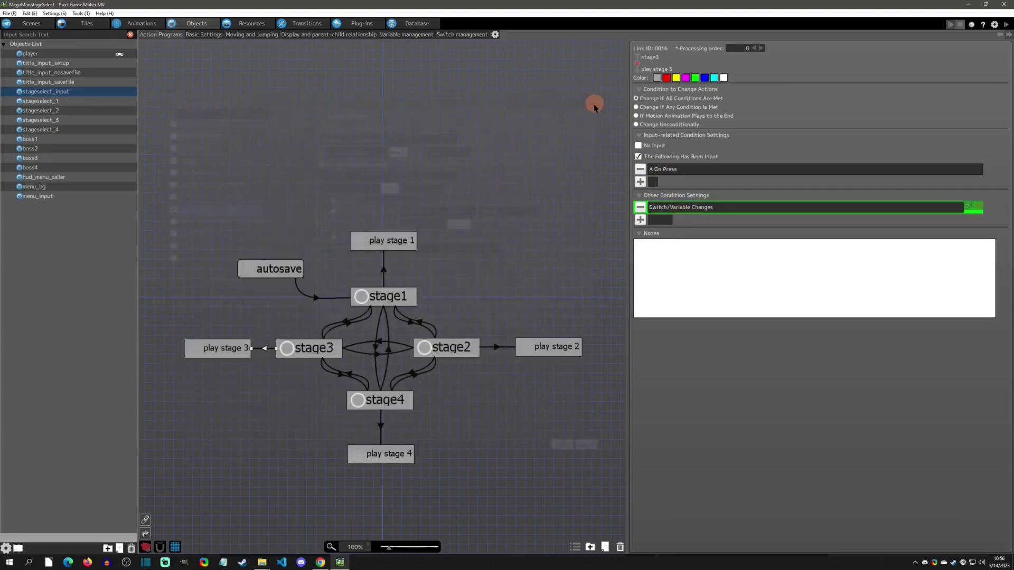
Review play stage 3's actions: setting StageSelected to 3, hiding, and End Scene.
{"action": "left_click", "coordinate": [223, 358]}
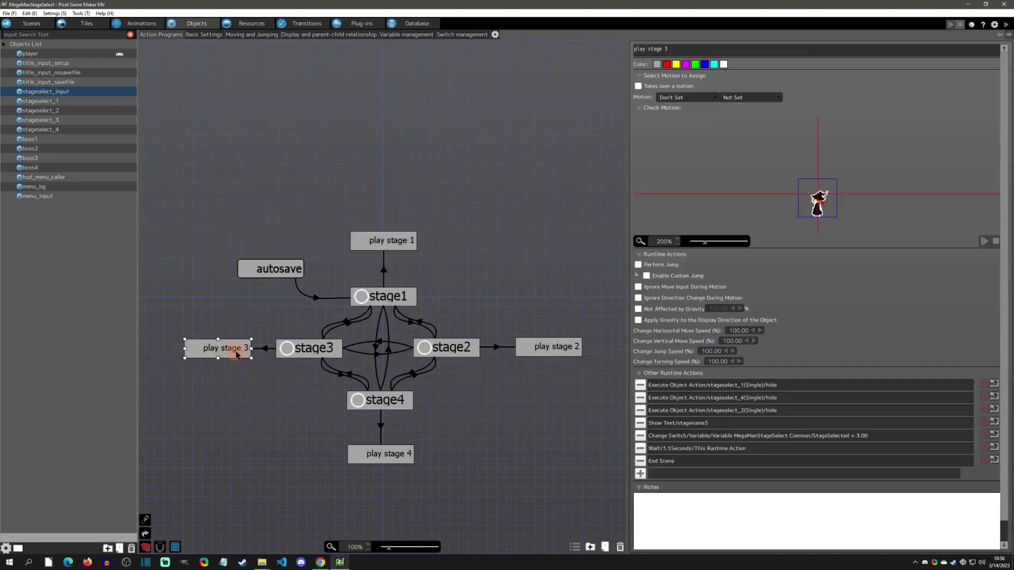
{"action": "left_click", "coordinate": [725, 386]}
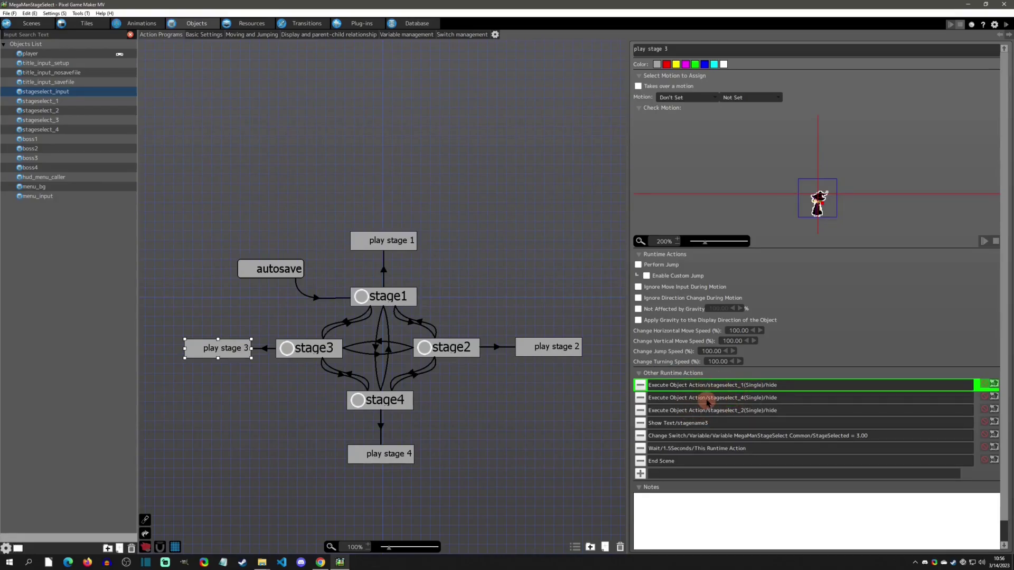
{"action": "left_click", "coordinate": [663, 461]}
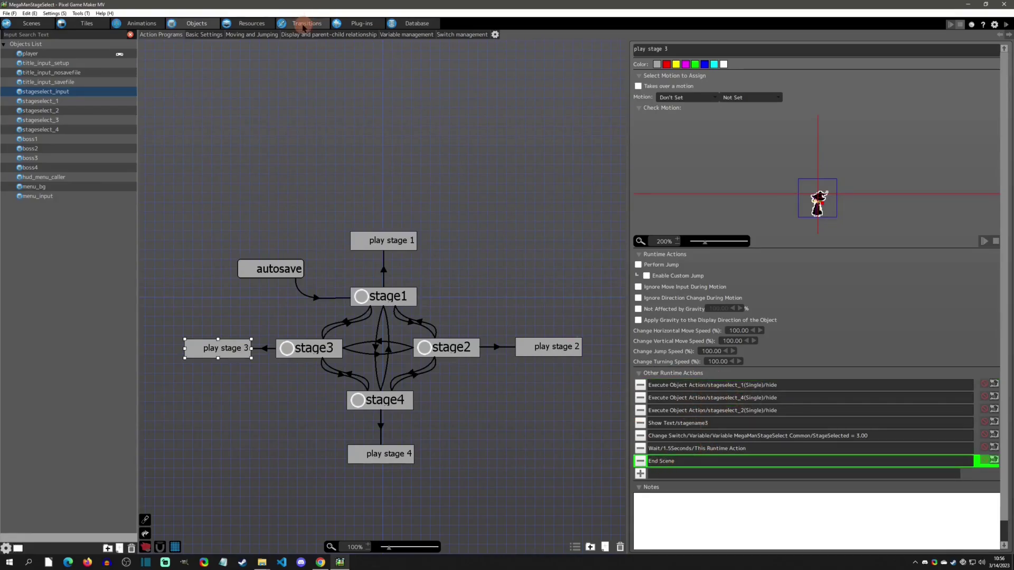
Inspect a scene link's settings and the stage1-1 scene in the transition graph.
{"action": "left_click", "coordinate": [304, 24]}
{"action": "left_click", "coordinate": [493, 257]}
{"action": "left_click", "coordinate": [496, 314]}
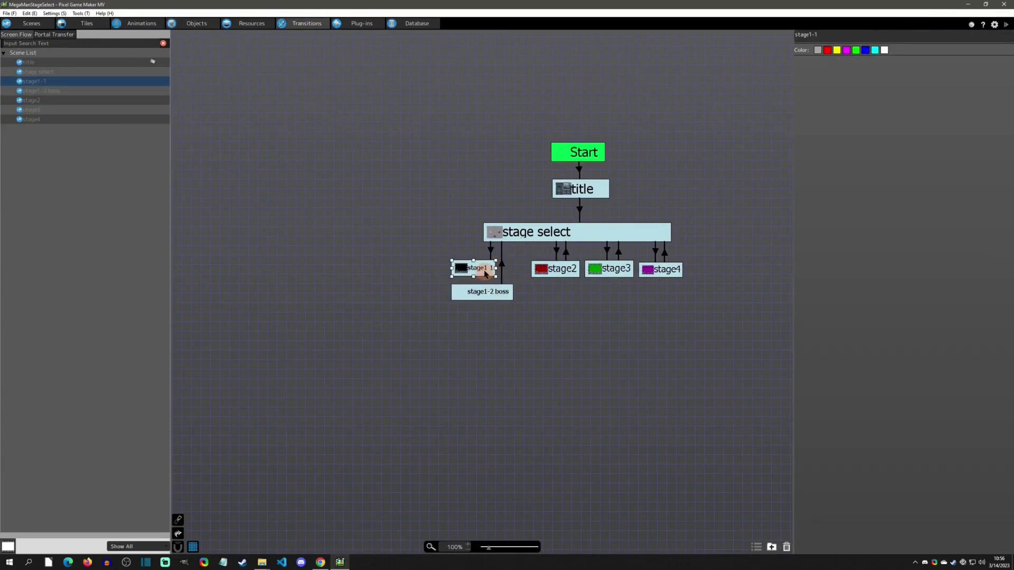
{"action": "left_click", "coordinate": [491, 294]}
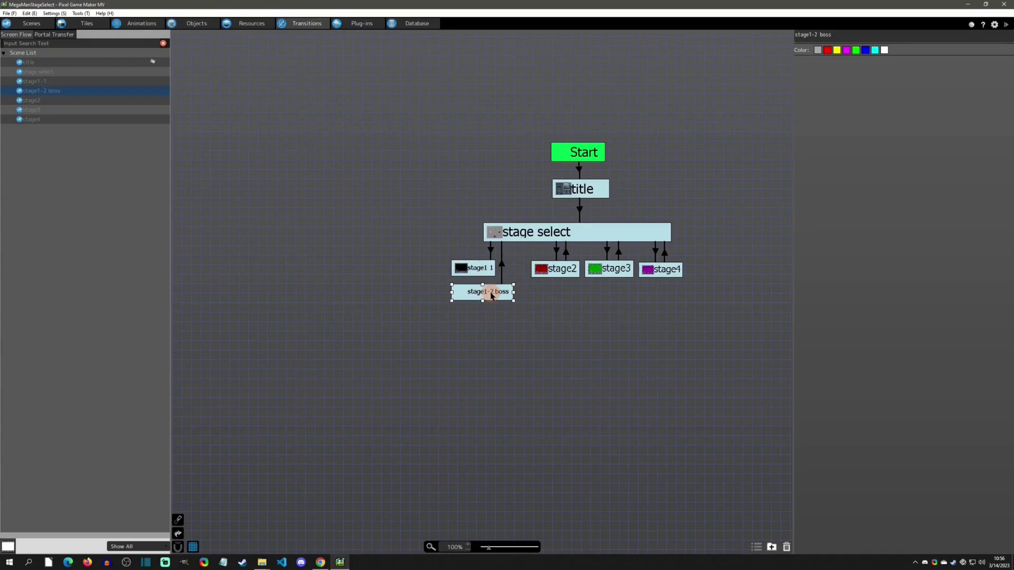
{"action": "left_click", "coordinate": [500, 228]}
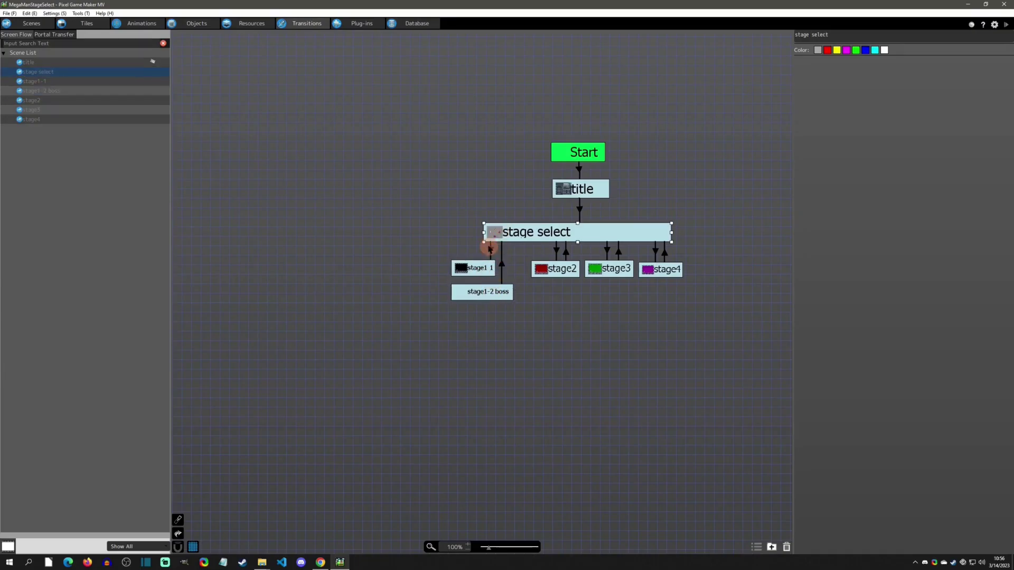
{"action": "left_click", "coordinate": [491, 248]}
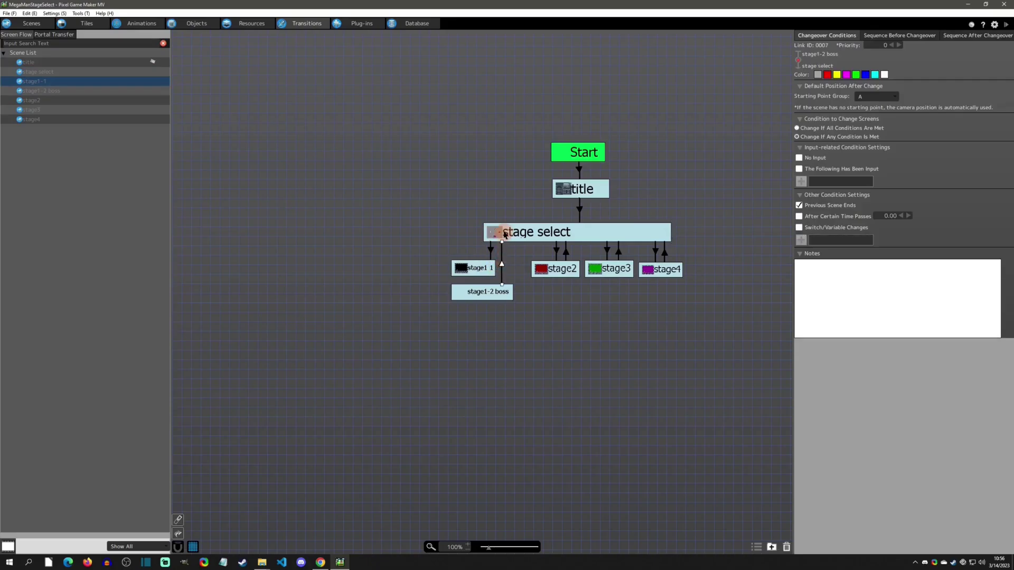
{"action": "left_click", "coordinate": [506, 235]}
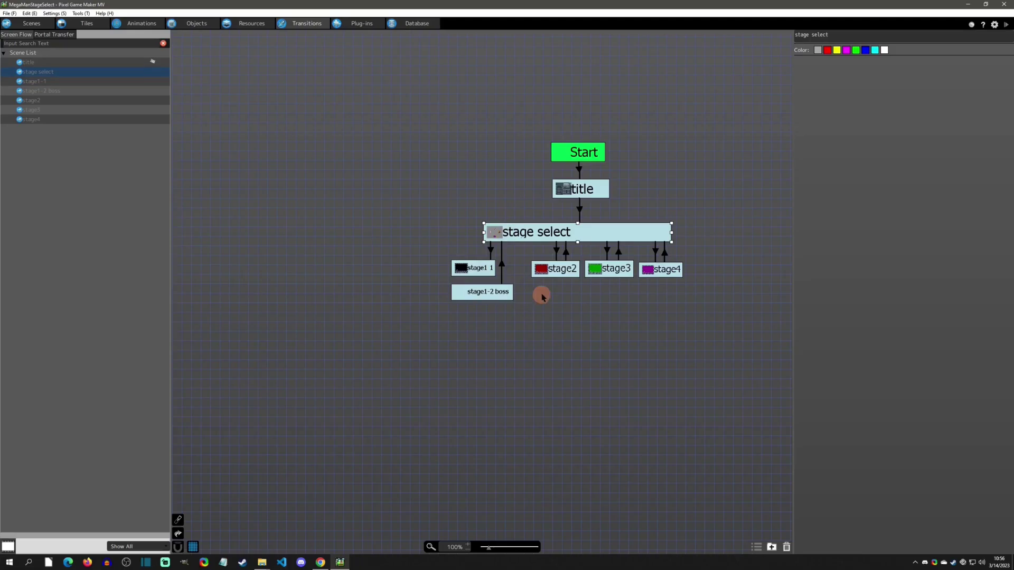
Recheck the switch condition on the stage3 → play stage 3 link.
{"action": "left_click", "coordinate": [196, 23]}
{"action": "left_click", "coordinate": [264, 349]}
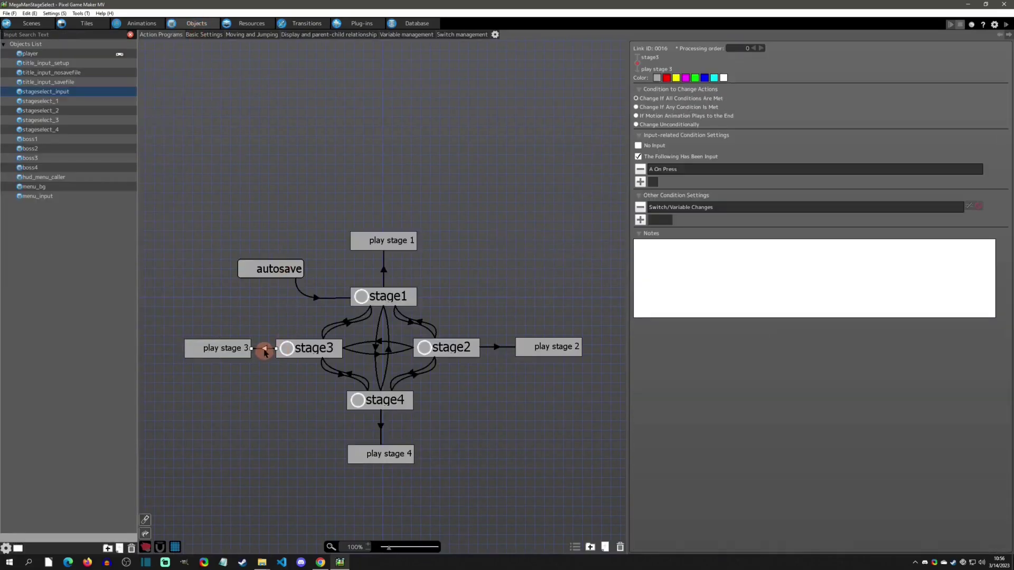
{"action": "double_click", "coordinate": [708, 208]}
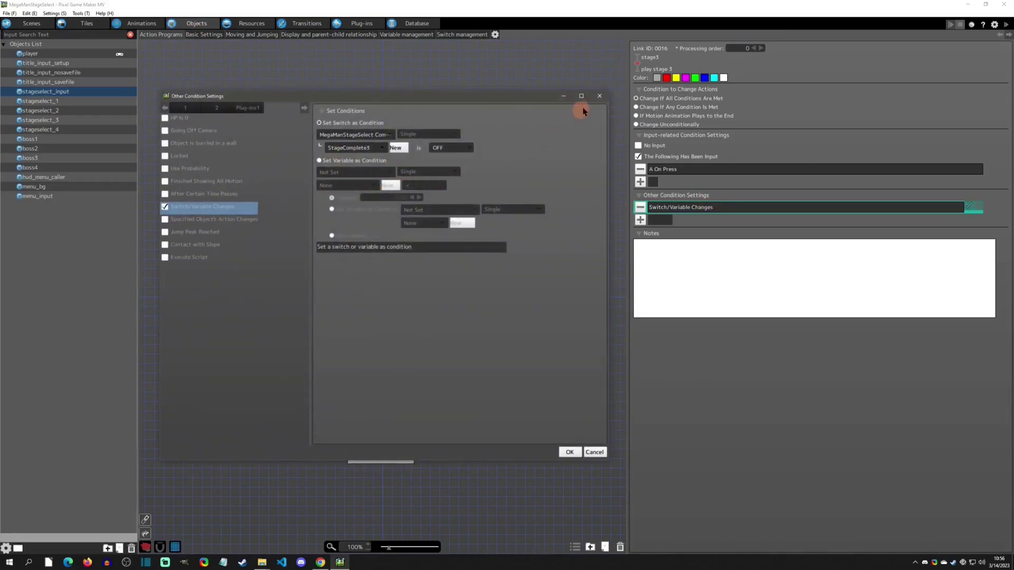
{"action": "left_click", "coordinate": [596, 98]}
Confirm boss1's dead state turns StageComplete1 ON, then open stageselect_1.
{"action": "left_click", "coordinate": [51, 139]}
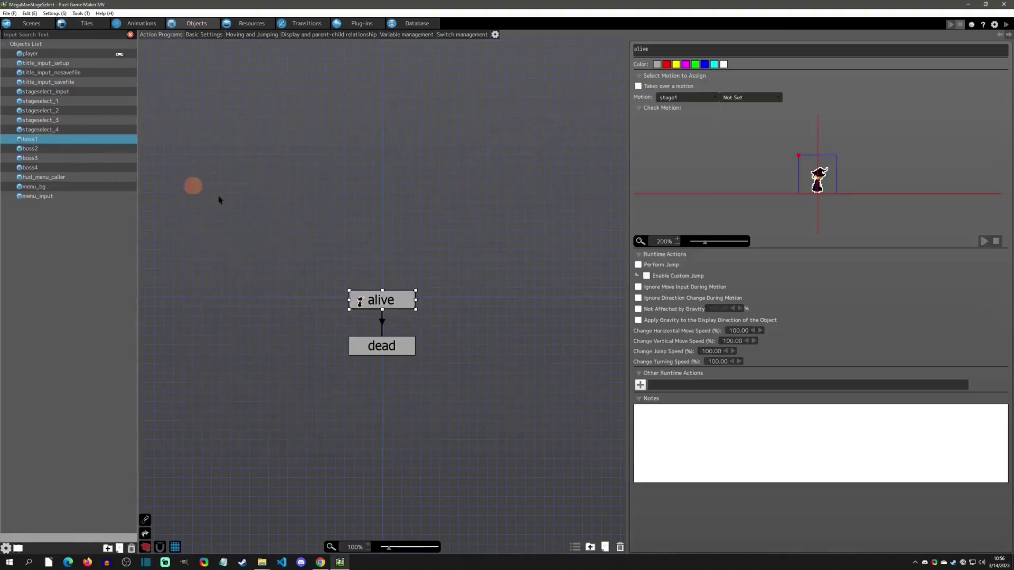
{"action": "left_click", "coordinate": [401, 346]}
{"action": "double_click", "coordinate": [833, 386]}
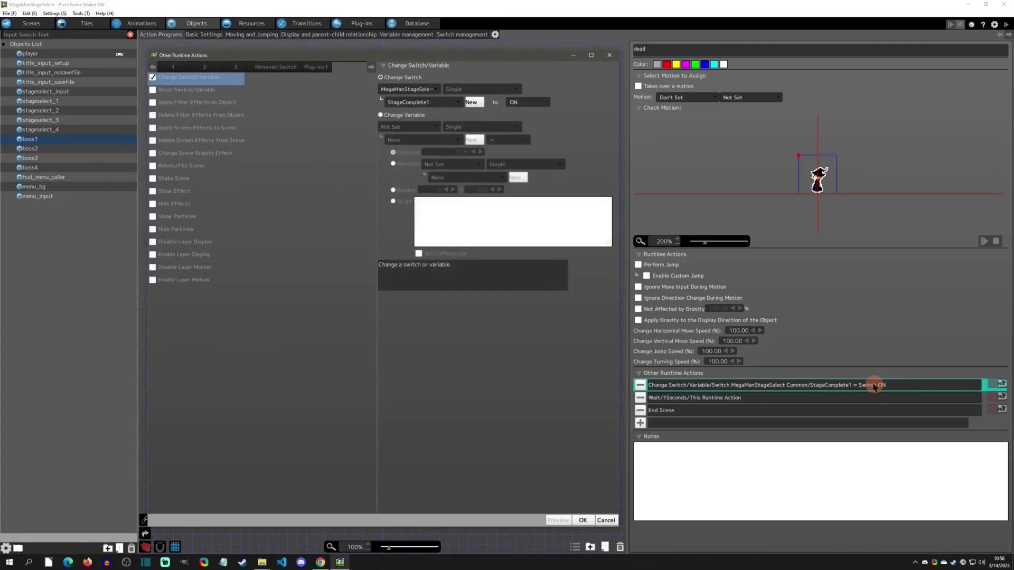
{"action": "left_click", "coordinate": [610, 55]}
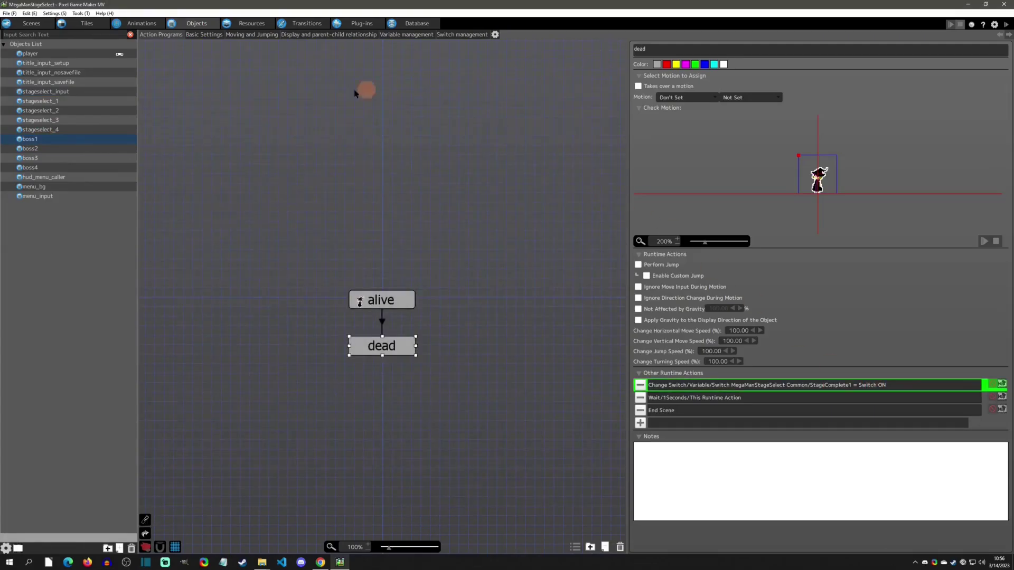
{"action": "left_click", "coordinate": [45, 101]}
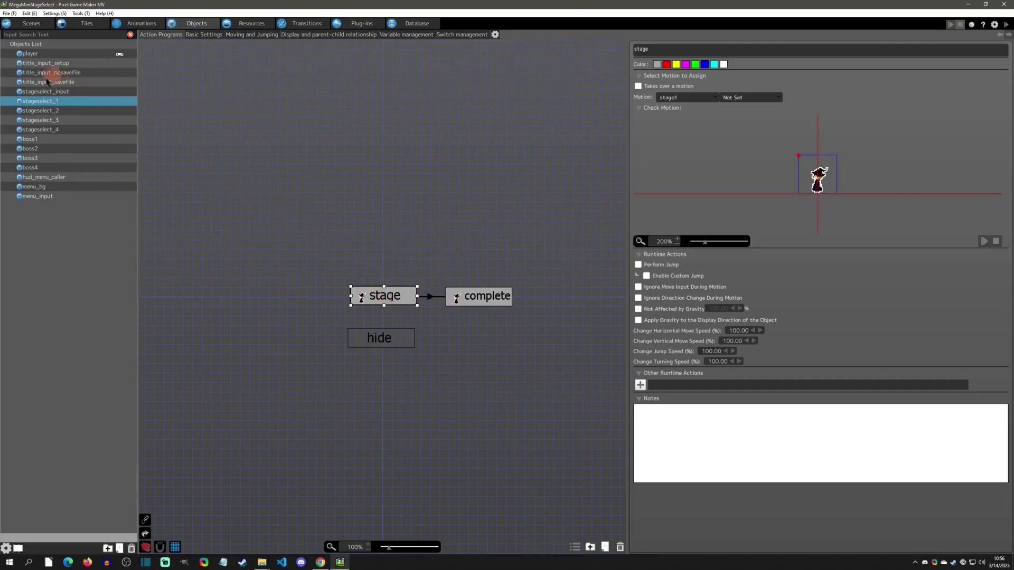
Open the stage select scene and edit the witch icon's base object.
{"action": "left_click", "coordinate": [48, 26]}
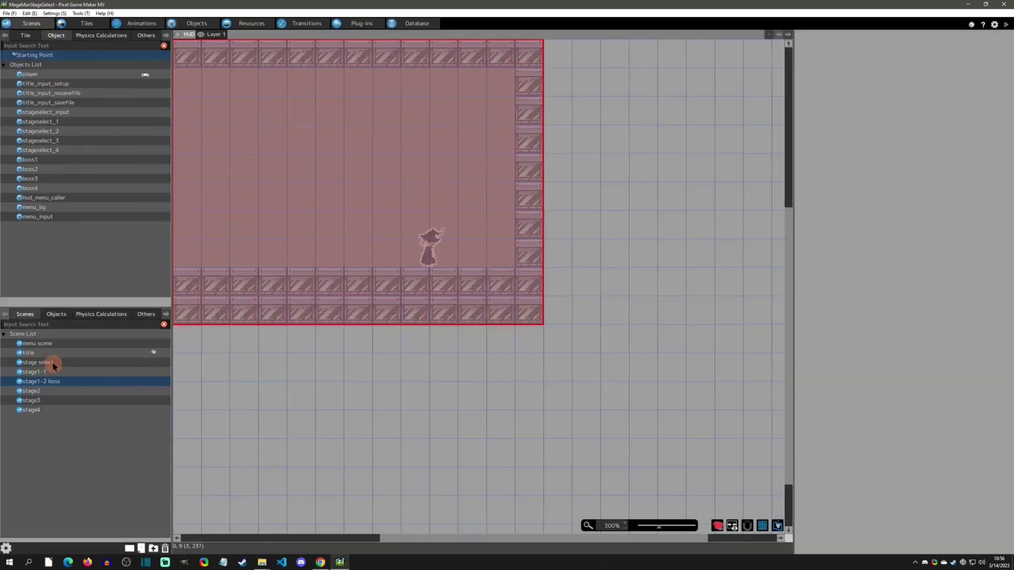
{"action": "double_click", "coordinate": [53, 362]}
{"action": "left_click", "coordinate": [344, 101]}
{"action": "right_click", "coordinate": [362, 98]}
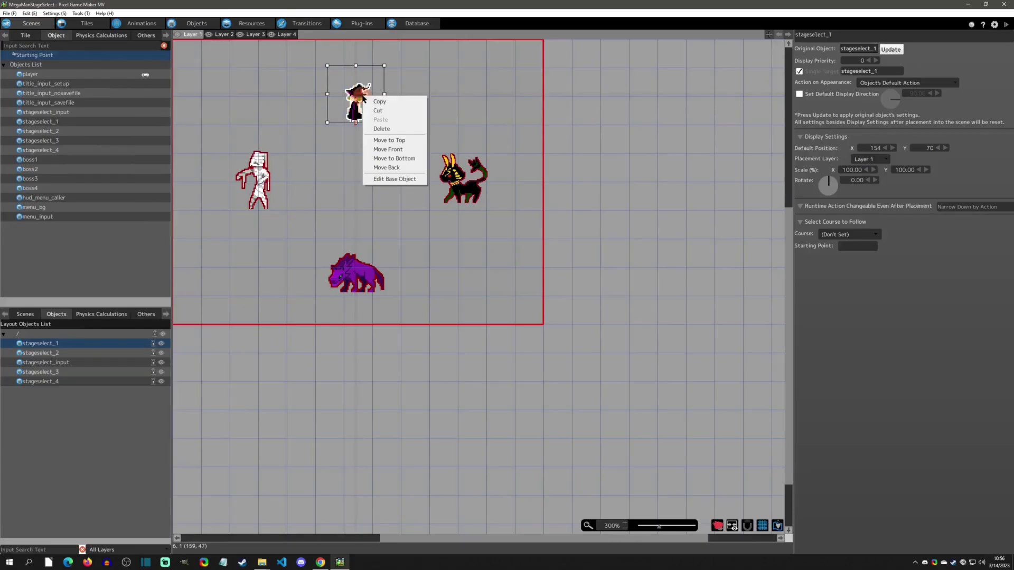
{"action": "left_click", "coordinate": [395, 180]}
Inspect stageselect_1's stage→complete switch condition and the complete state's monochrome filter action.
{"action": "left_click", "coordinate": [391, 305]}
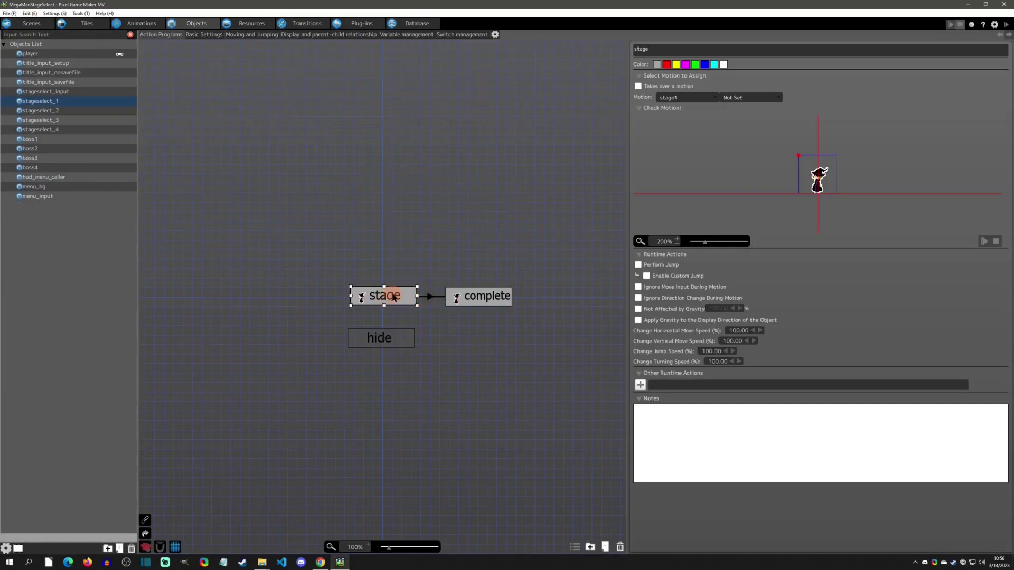
{"action": "left_click", "coordinate": [430, 297]}
{"action": "double_click", "coordinate": [696, 197]}
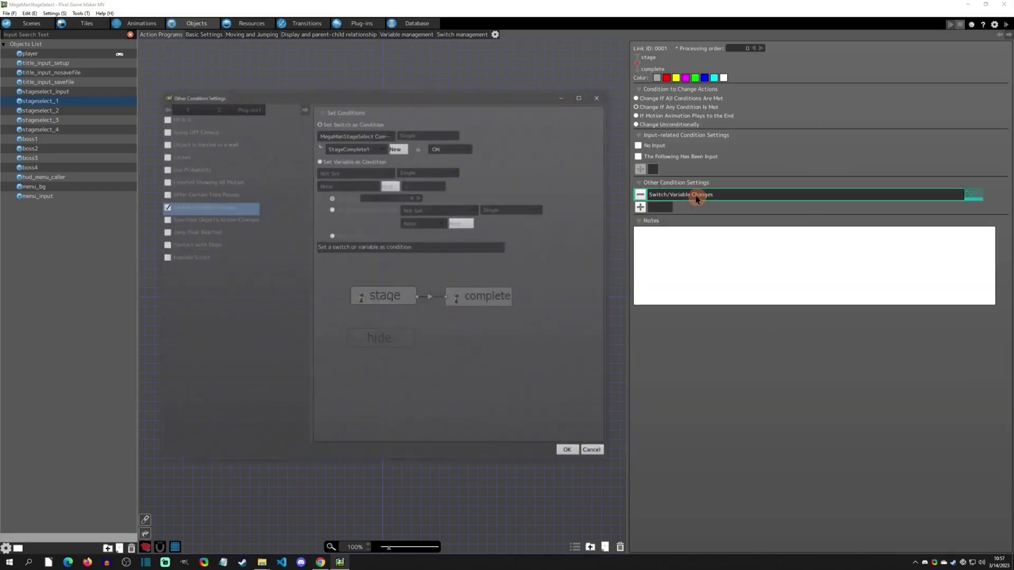
{"action": "left_click", "coordinate": [595, 99]}
{"action": "left_click", "coordinate": [469, 300]}
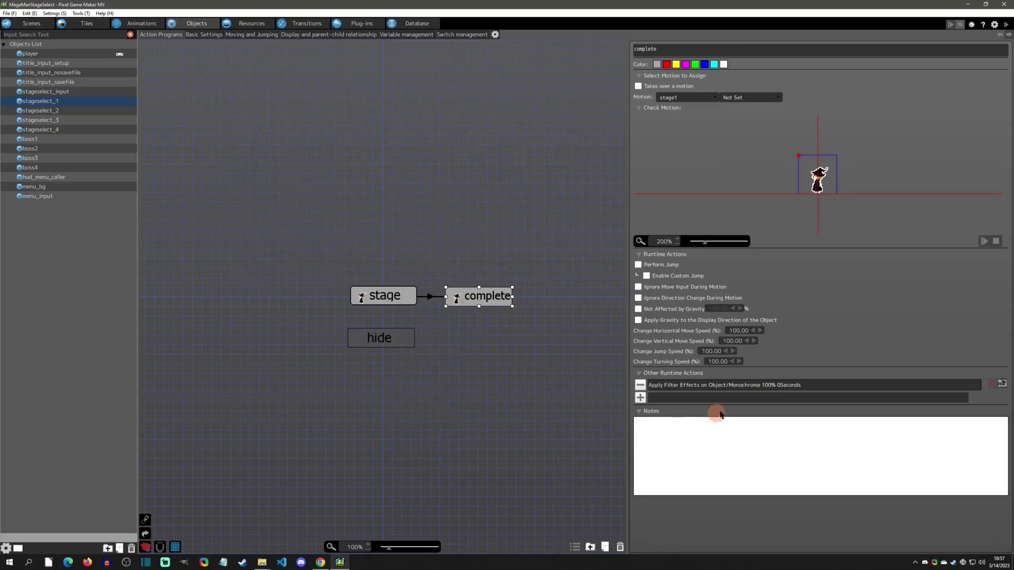
{"action": "double_click", "coordinate": [728, 386]}
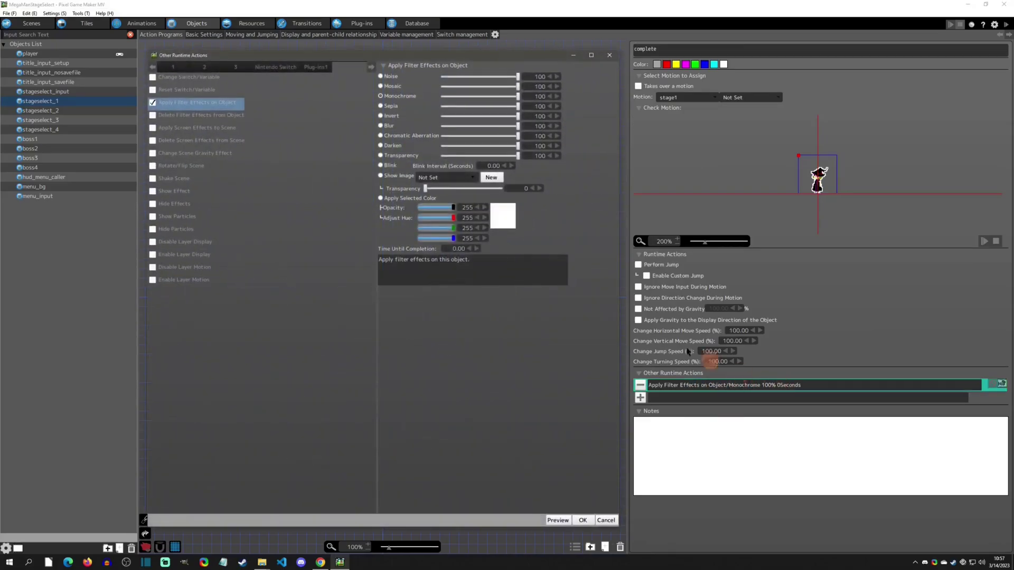
{"action": "left_click", "coordinate": [609, 54]}
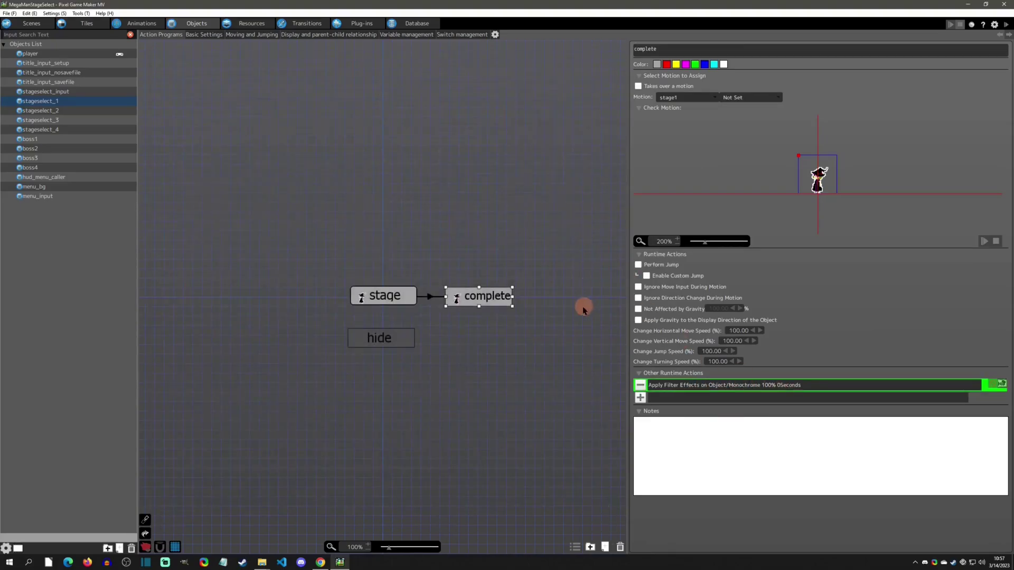
{"action": "left_click", "coordinate": [395, 342]}
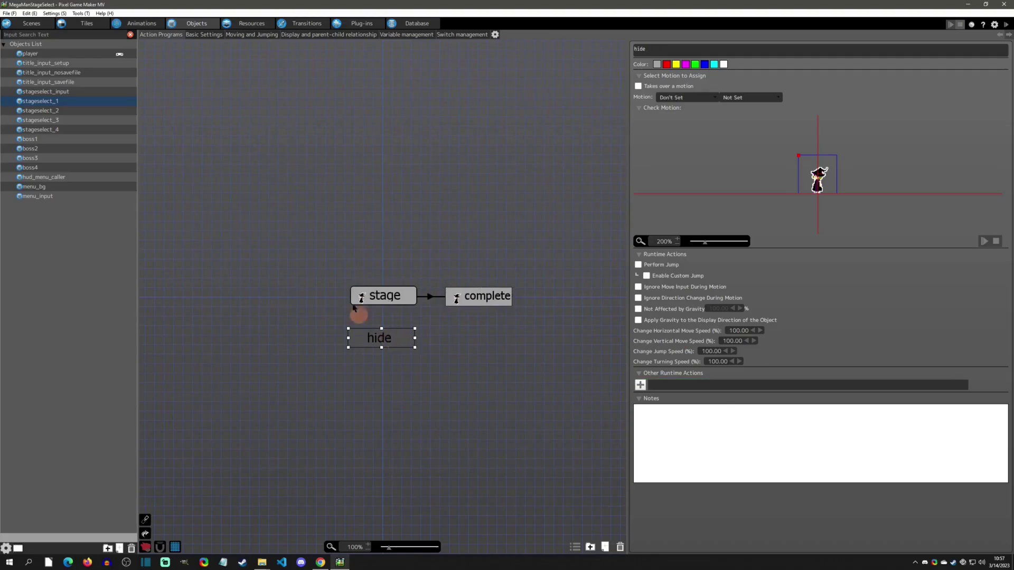
Compare stageselect_2 and stageselect_3's hide state, then open stageselect_input.
{"action": "left_click", "coordinate": [58, 113]}
{"action": "left_click", "coordinate": [55, 120]}
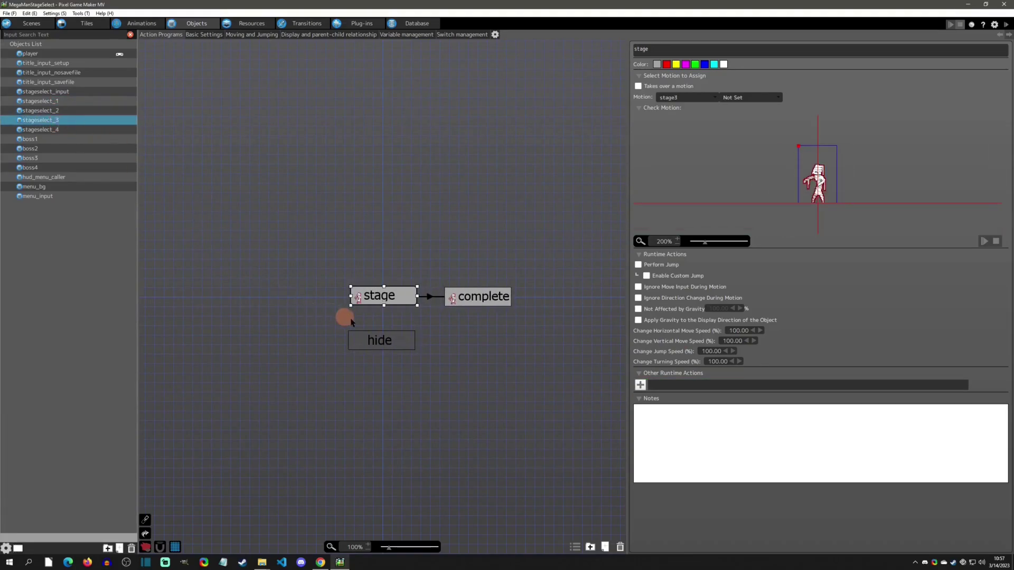
{"action": "left_click", "coordinate": [377, 334]}
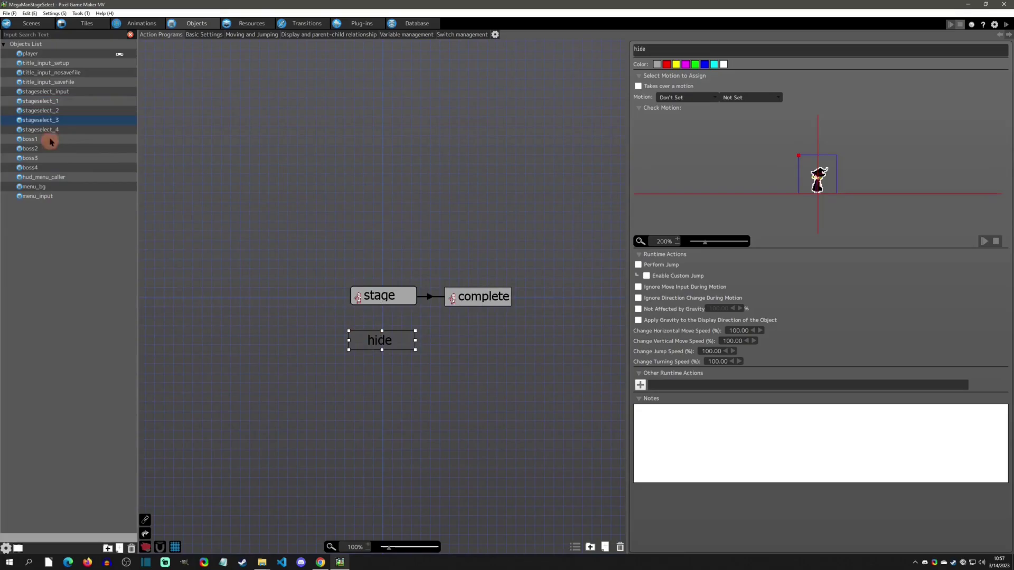
{"action": "left_click", "coordinate": [47, 93]}
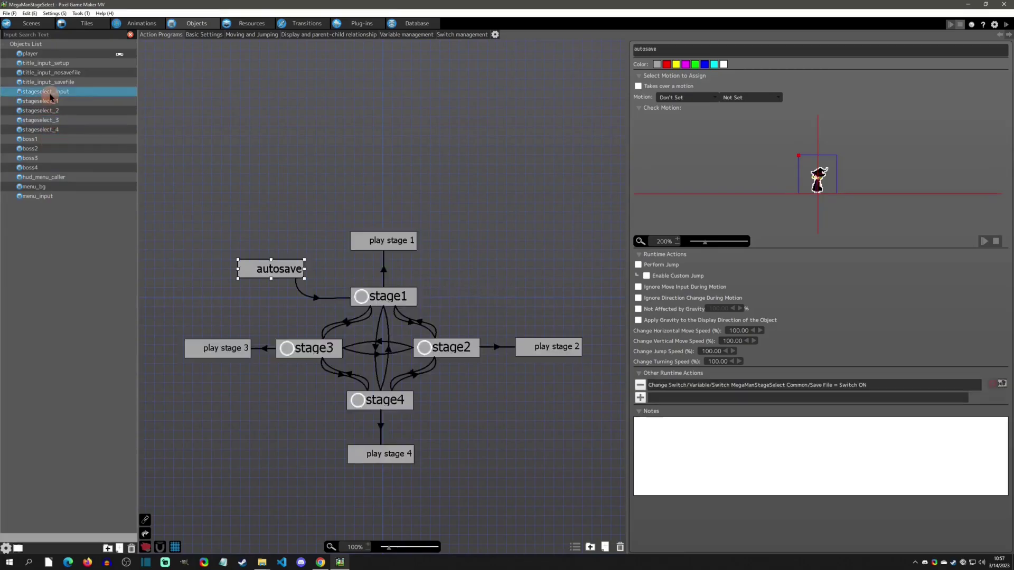
{"action": "left_click", "coordinate": [393, 244]}
{"action": "left_click", "coordinate": [765, 388]}
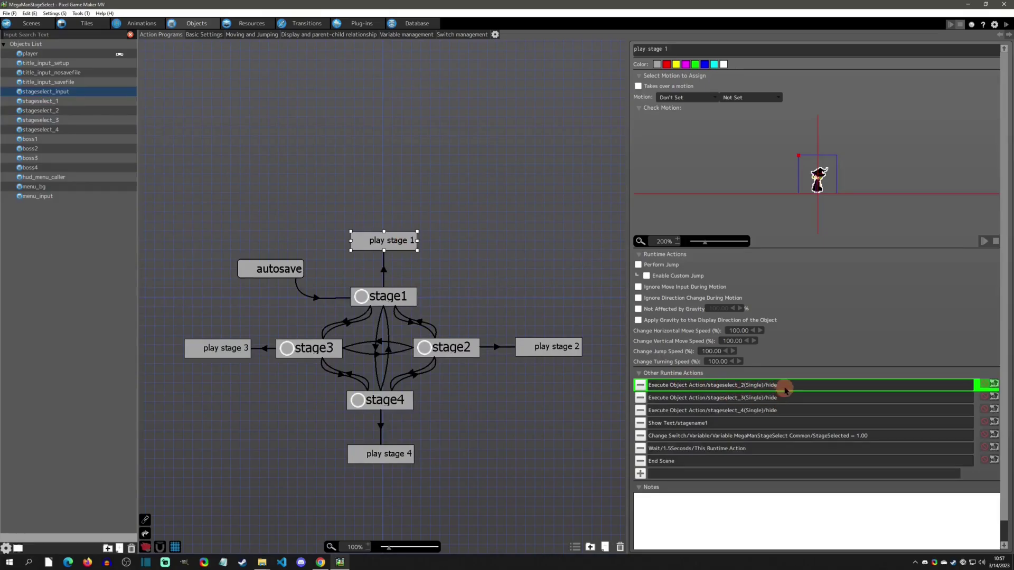
{"action": "left_click", "coordinate": [470, 256]}
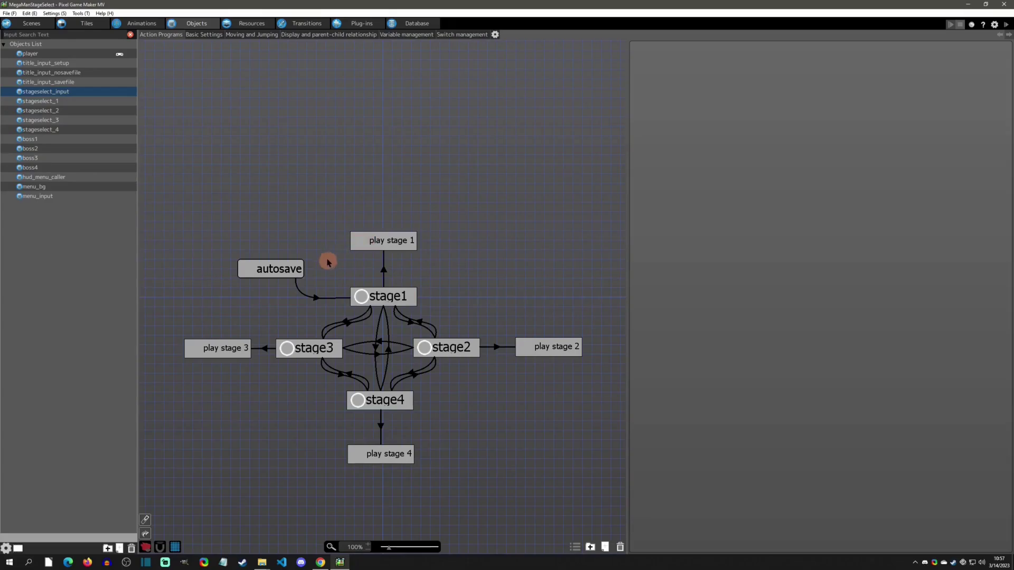
Inspect the stage select ↔ stage1-1 and stage1-2 boss links, including the StageSelected equals 1 condition.
{"action": "left_click", "coordinate": [298, 25]}
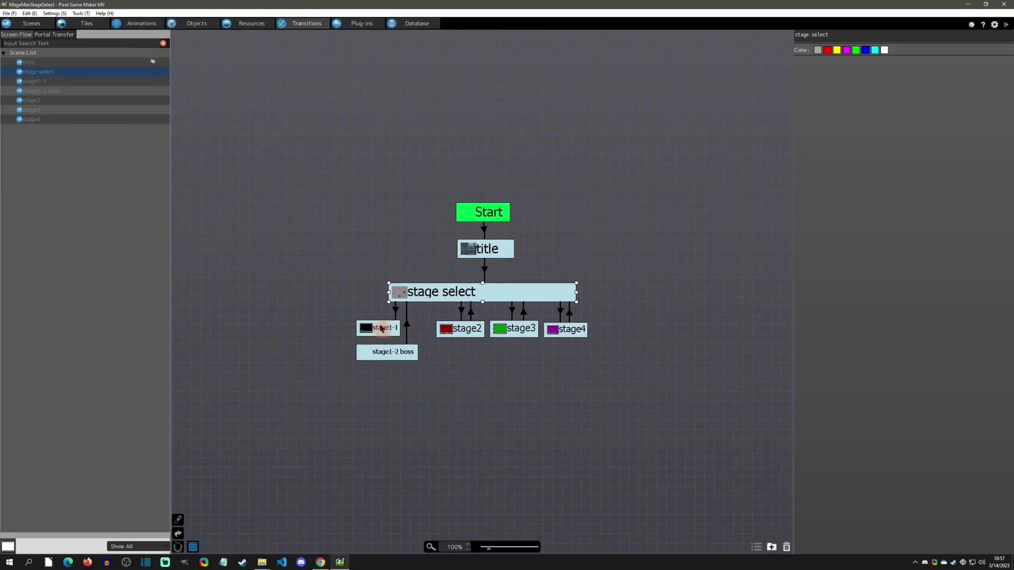
{"action": "left_click", "coordinate": [390, 330]}
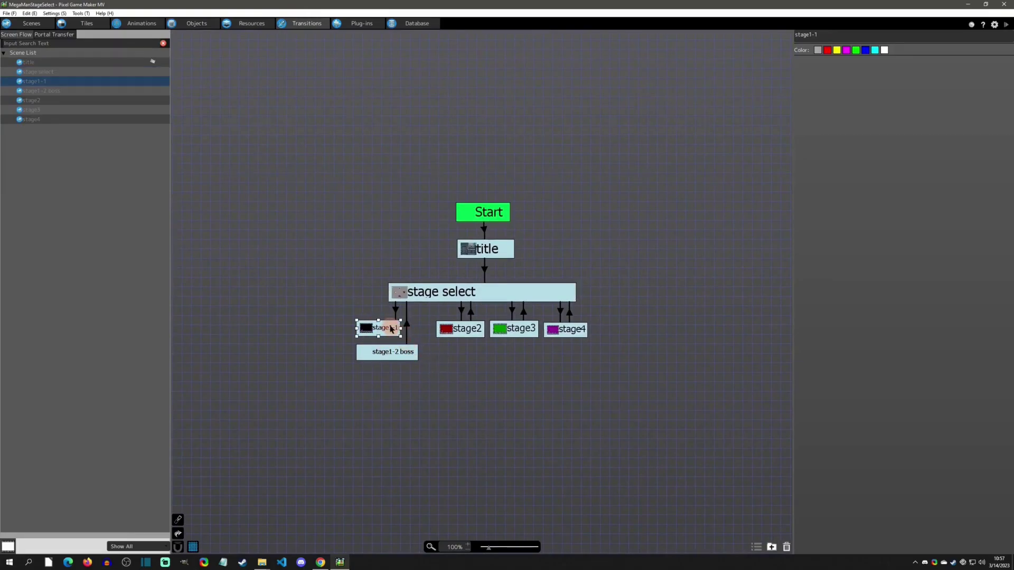
{"action": "left_click", "coordinate": [395, 310]}
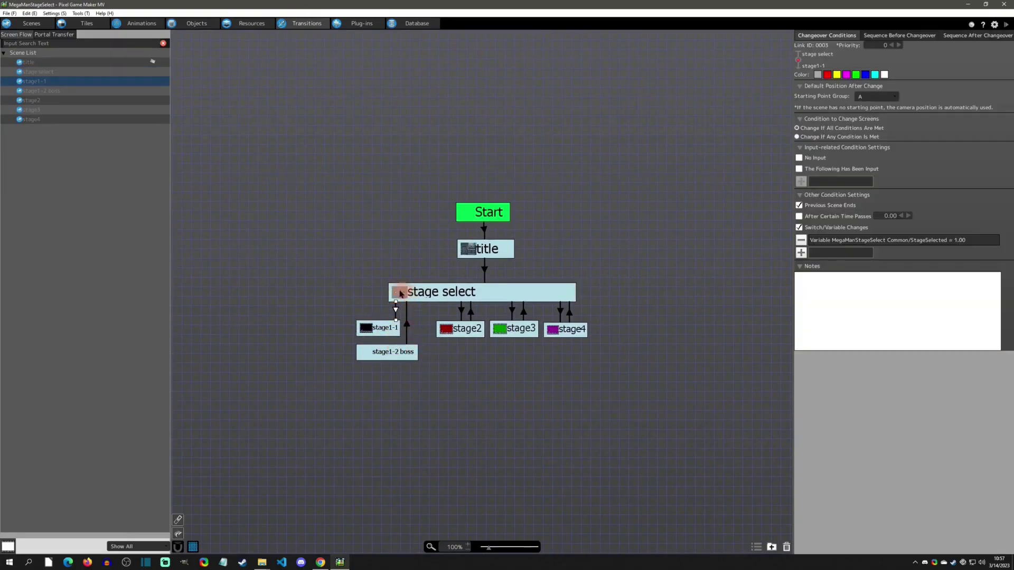
{"action": "left_click", "coordinate": [415, 353]}
{"action": "left_click", "coordinate": [407, 332]}
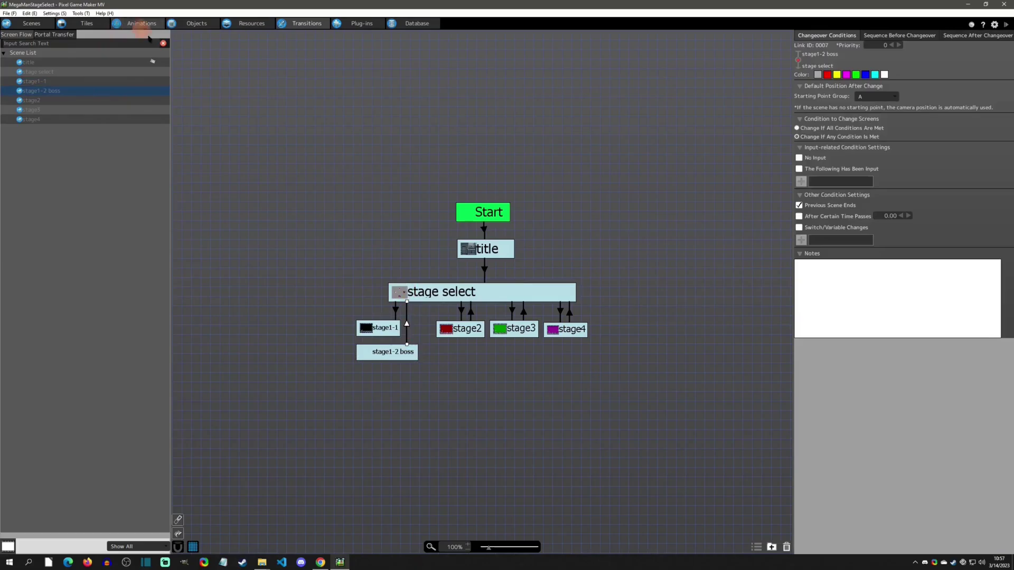
{"action": "left_click", "coordinate": [435, 289]}
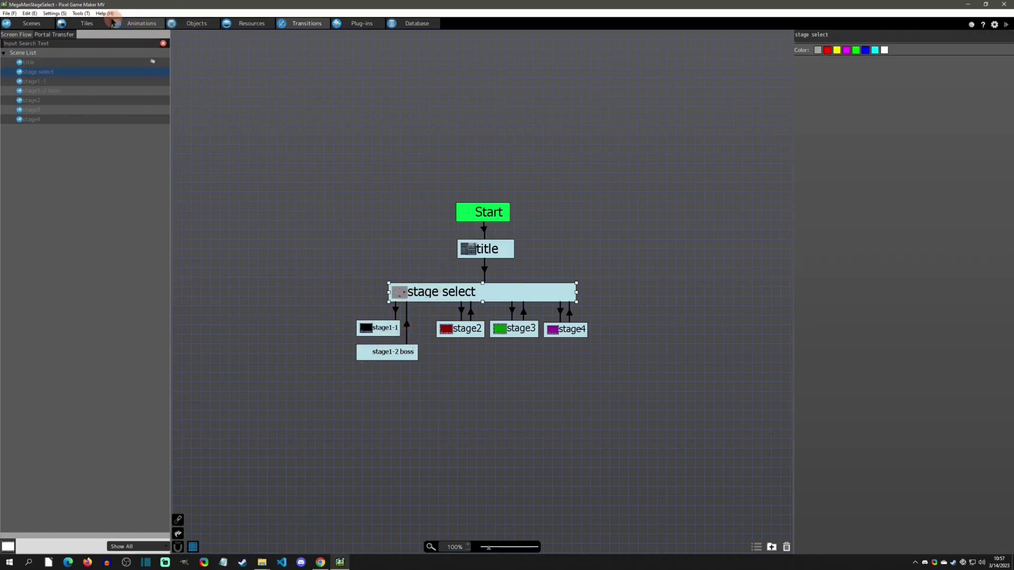
Open the menu scene and show its Pause Menu layer.
{"action": "left_click", "coordinate": [31, 24]}
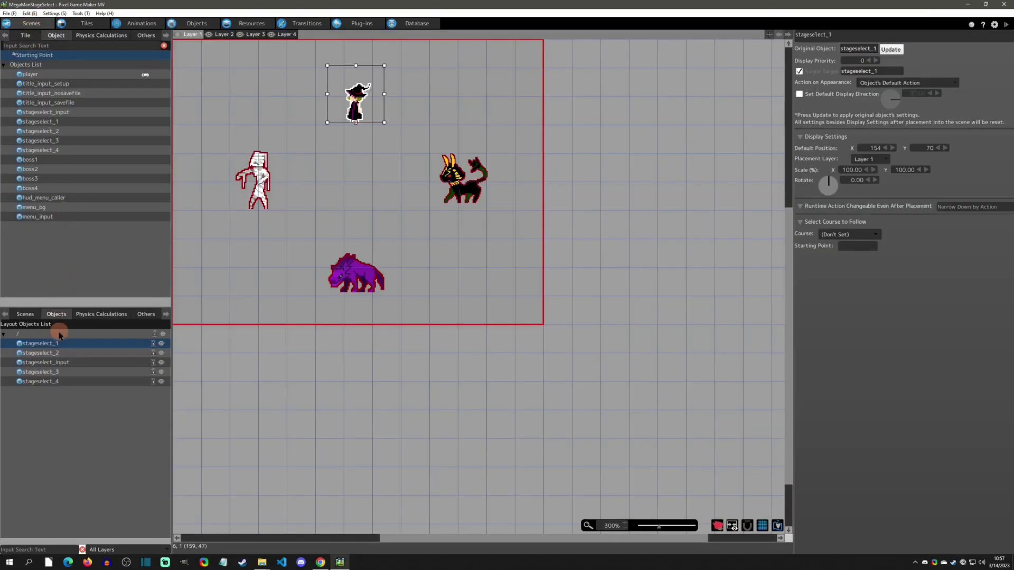
{"action": "left_click", "coordinate": [27, 314]}
{"action": "left_click", "coordinate": [46, 344]}
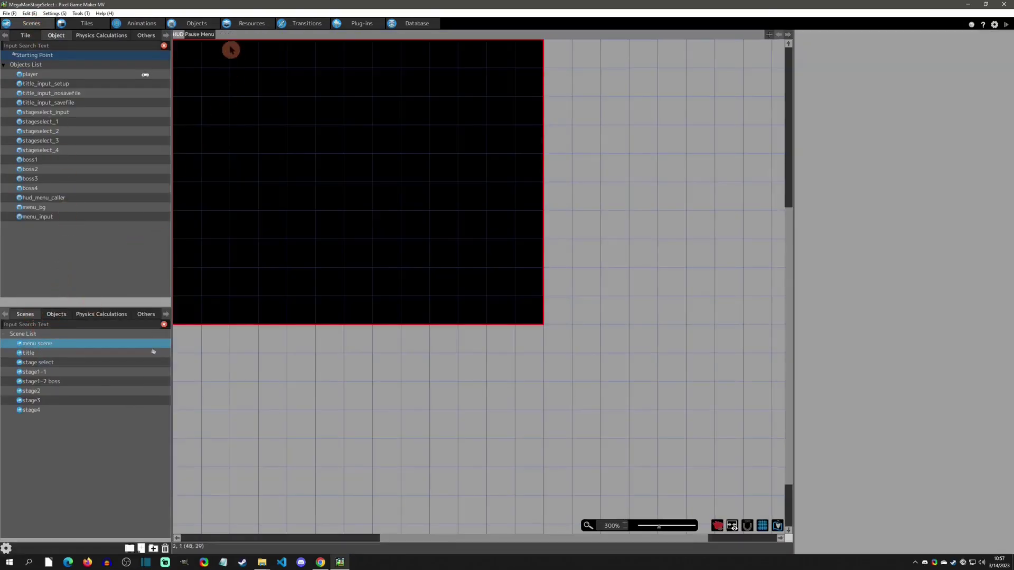
{"action": "left_click", "coordinate": [200, 34]}
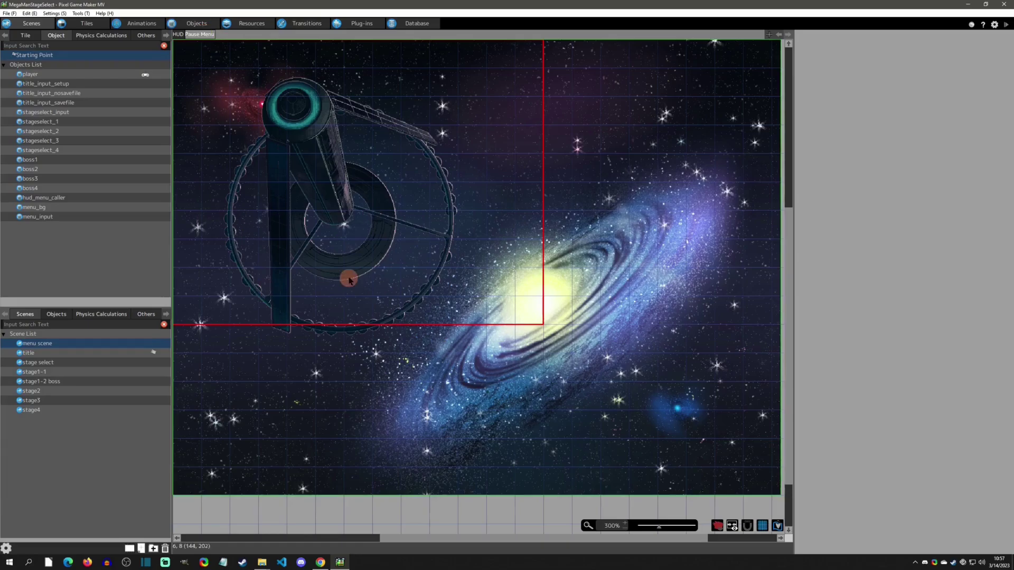
Inspect the Load a File action in menu_input's goto stage select state.
{"action": "left_click", "coordinate": [196, 23]}
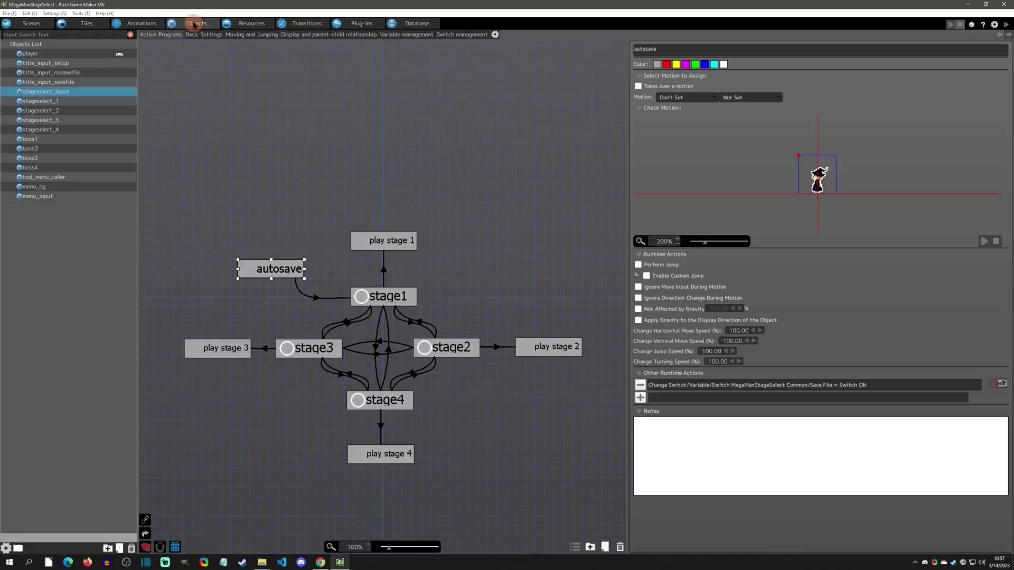
{"action": "left_click", "coordinate": [46, 196]}
{"action": "left_click", "coordinate": [410, 351]}
{"action": "left_click", "coordinate": [510, 353]}
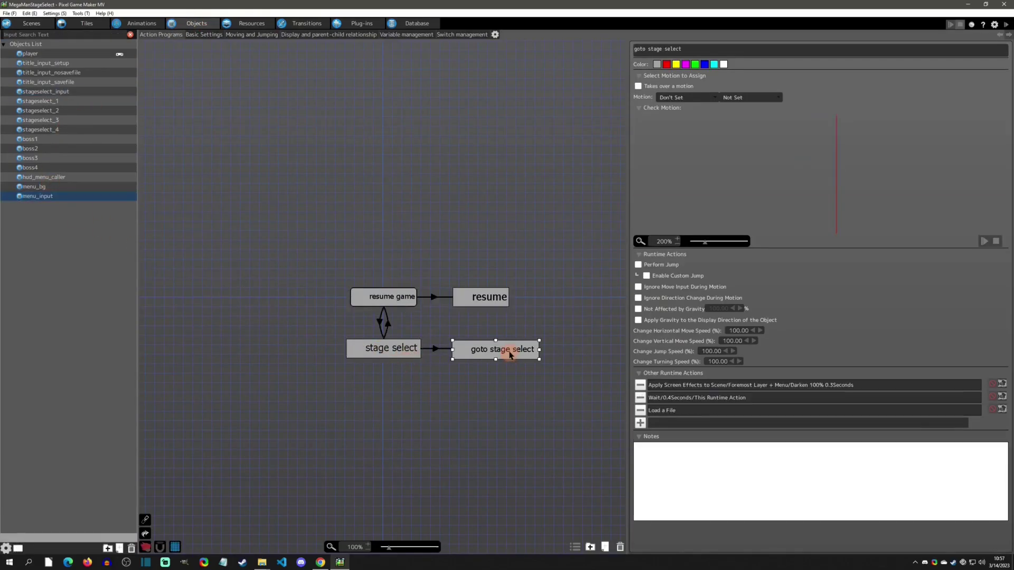
{"action": "left_click", "coordinate": [672, 411]}
{"action": "double_click", "coordinate": [669, 410]}
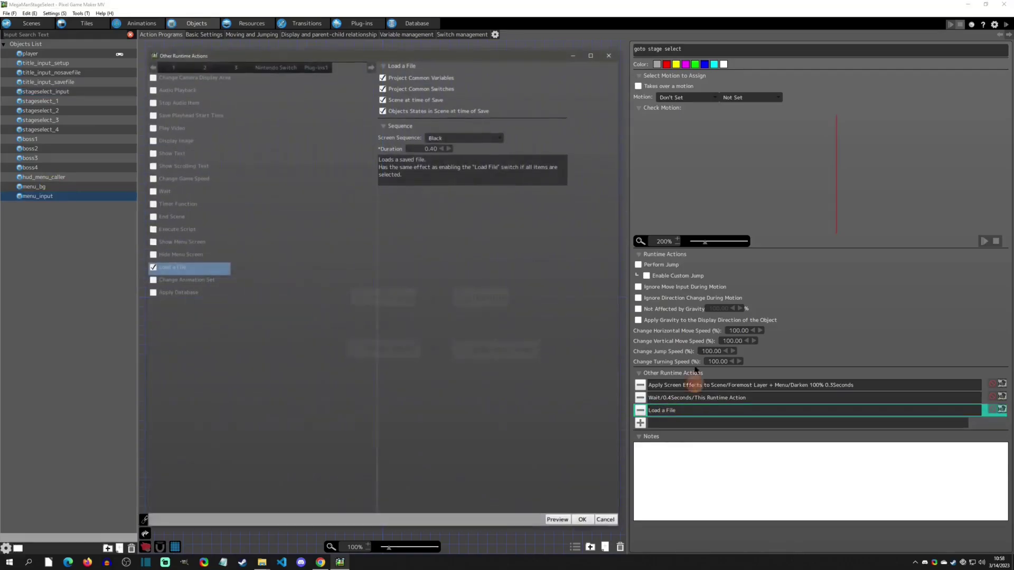
{"action": "left_click", "coordinate": [610, 56]}
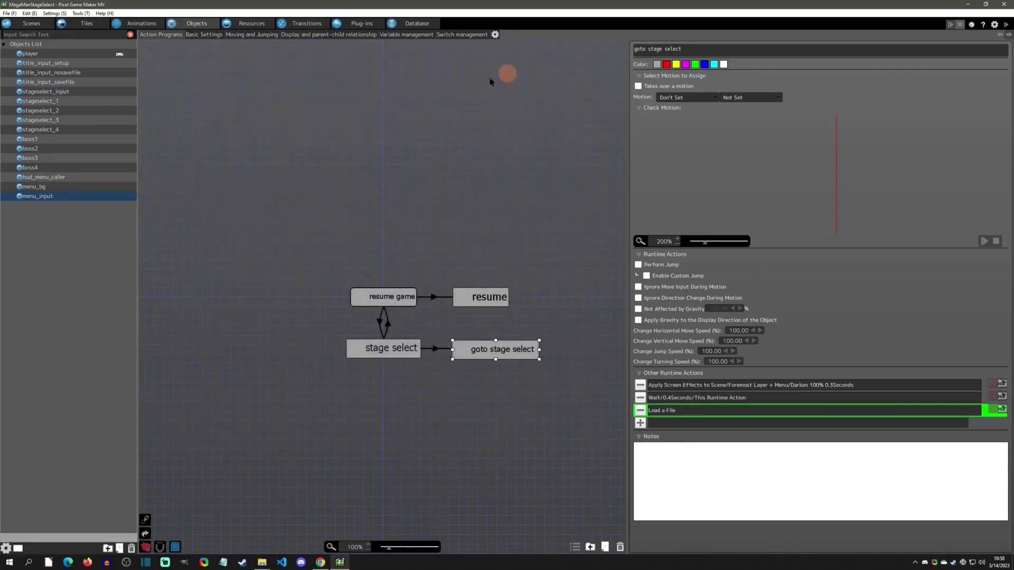
Playtest from stage select, pause, return to stage select, and choose Mysto Thing.
{"action": "left_click", "coordinate": [31, 23]}
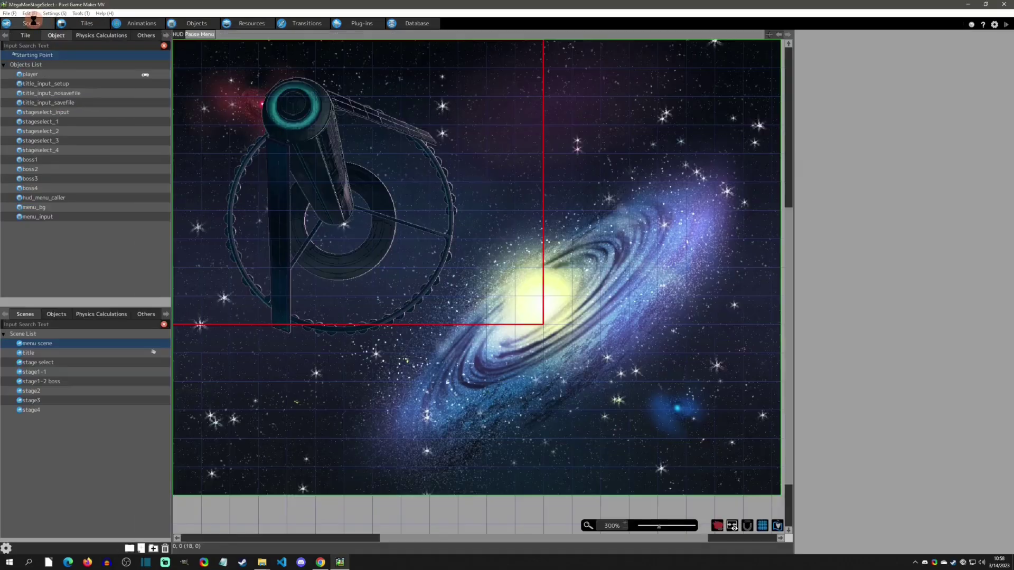
{"action": "left_click", "coordinate": [37, 362]}
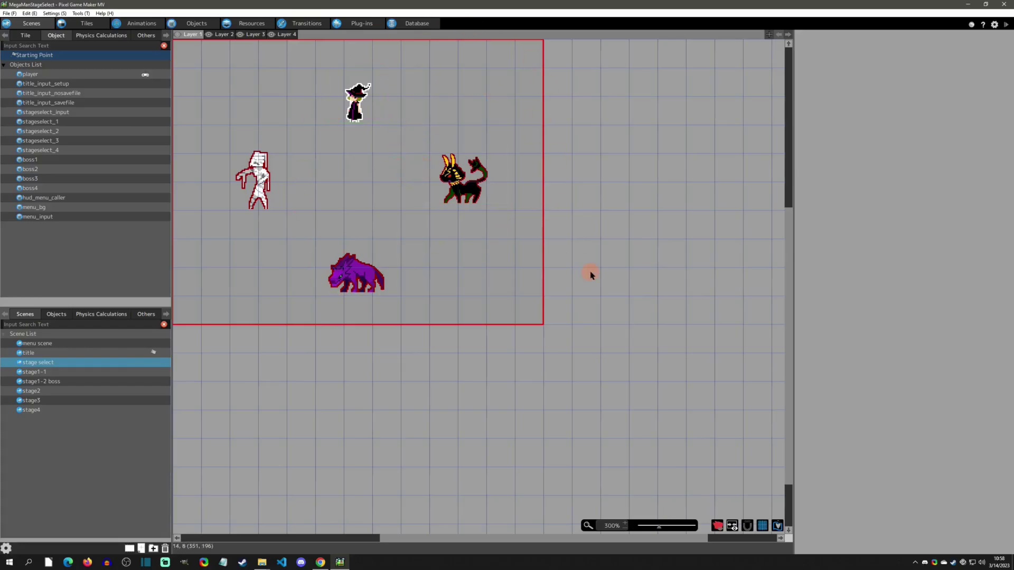
{"action": "key", "text": "F5"}
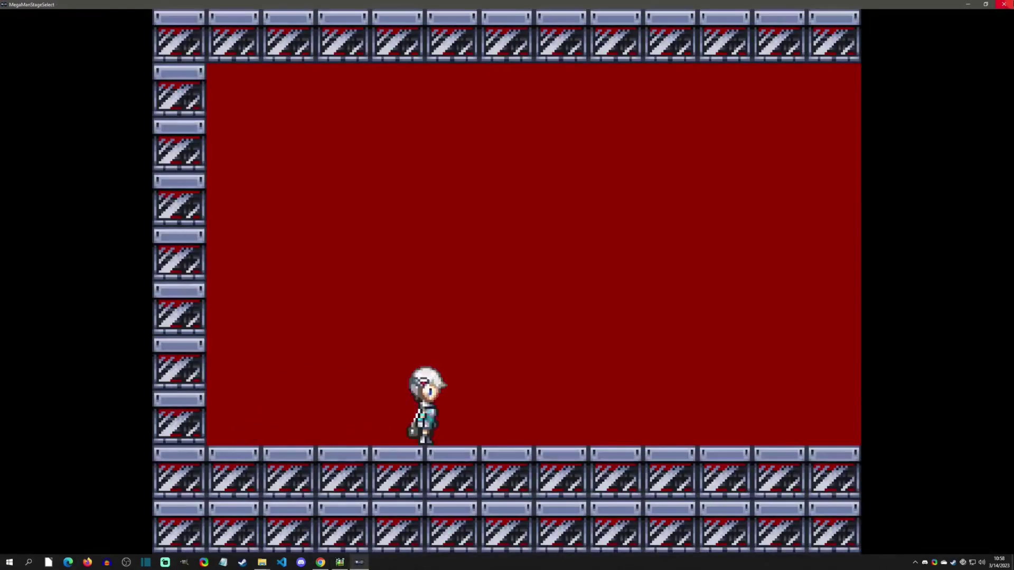
{"action": "key", "text": "Escape"}
{"action": "key", "text": "Down"}
{"action": "key", "text": "Return"}
{"action": "key", "text": "Right"}
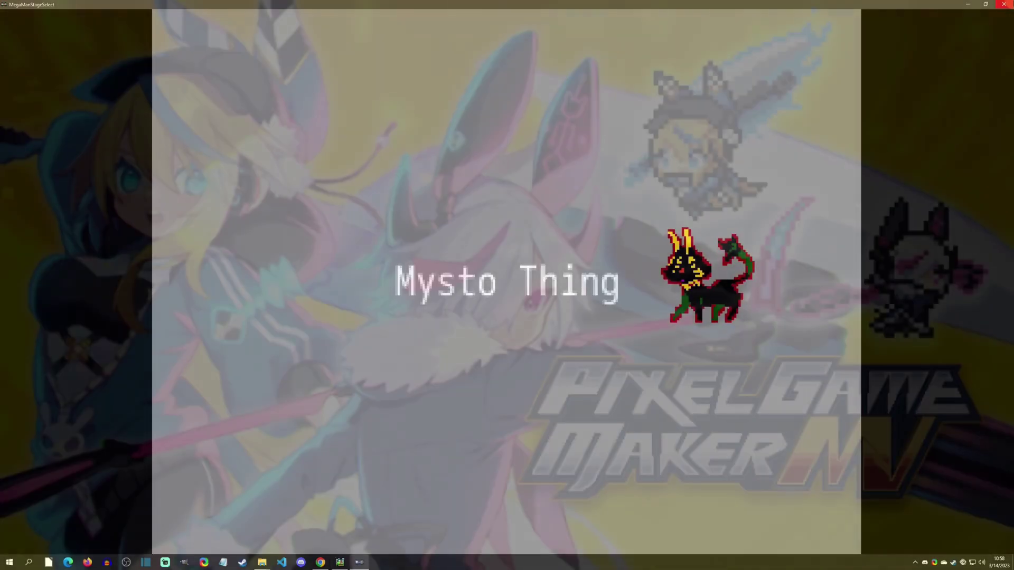